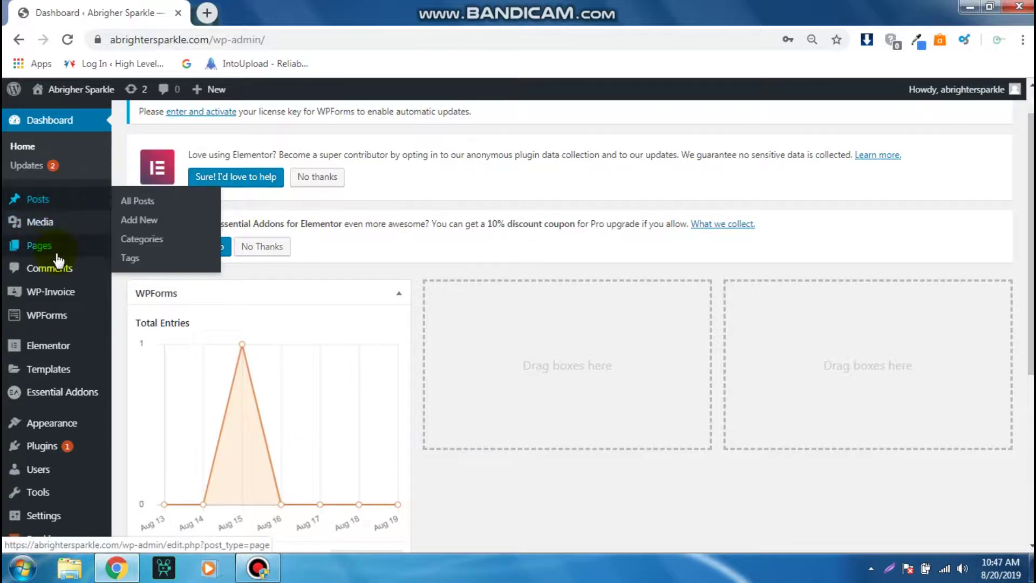
- Open WP-Invoice's Add New page from the admin sidebar flyout menu
mouse_move(58, 259)
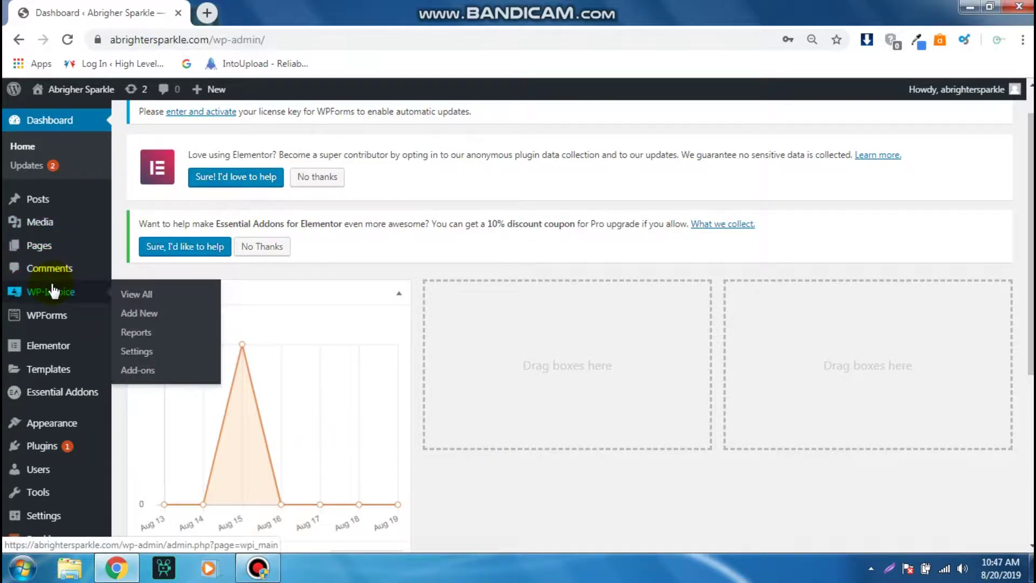
mouse_move(53, 310)
click(136, 316)
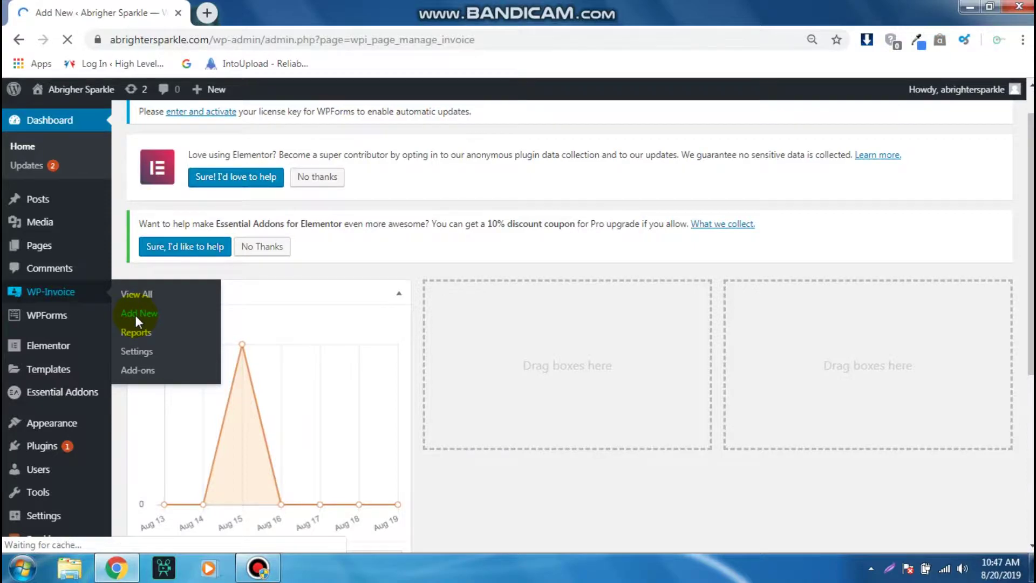
- Enter the client's e-mail address, accept the autocomplete suggestion, and create a new invoice for them
click(333, 341)
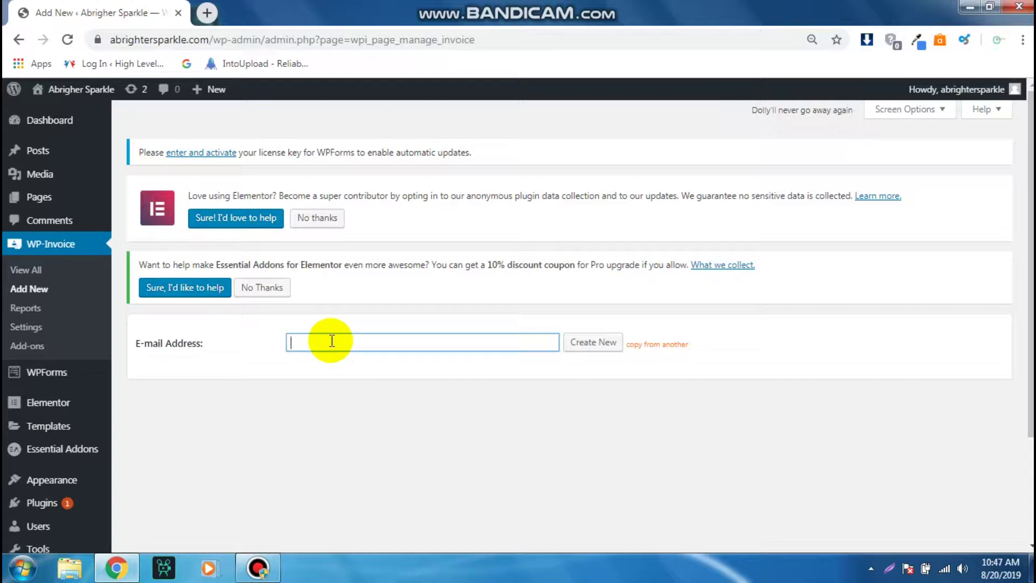
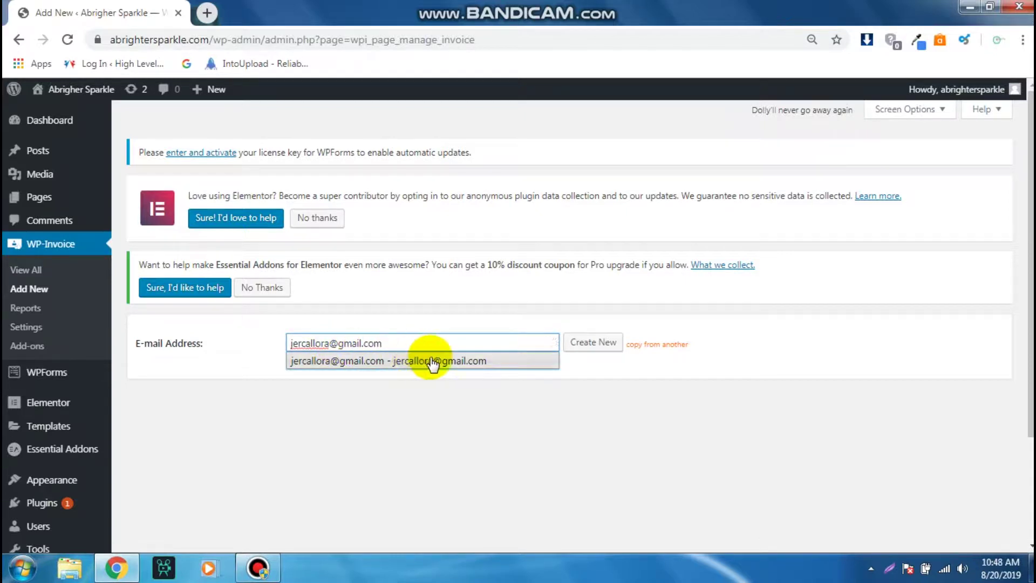
click(432, 360)
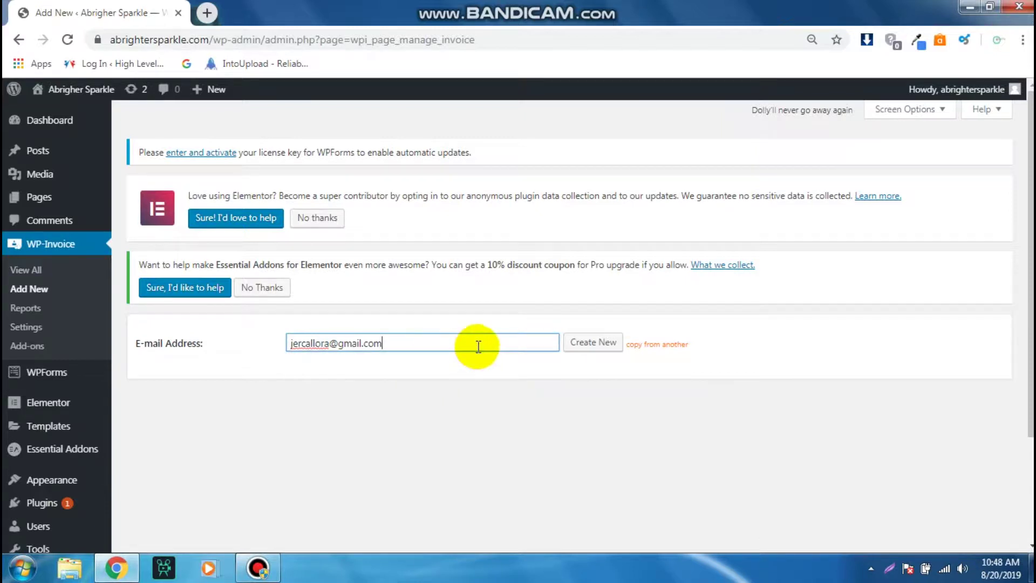
click(580, 349)
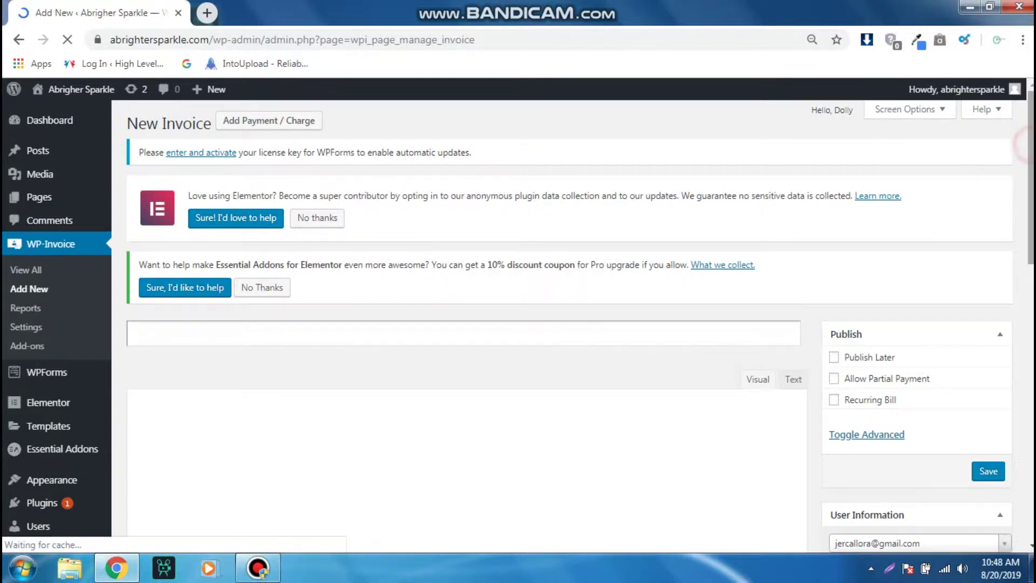
drag(1032, 150, 1032, 178)
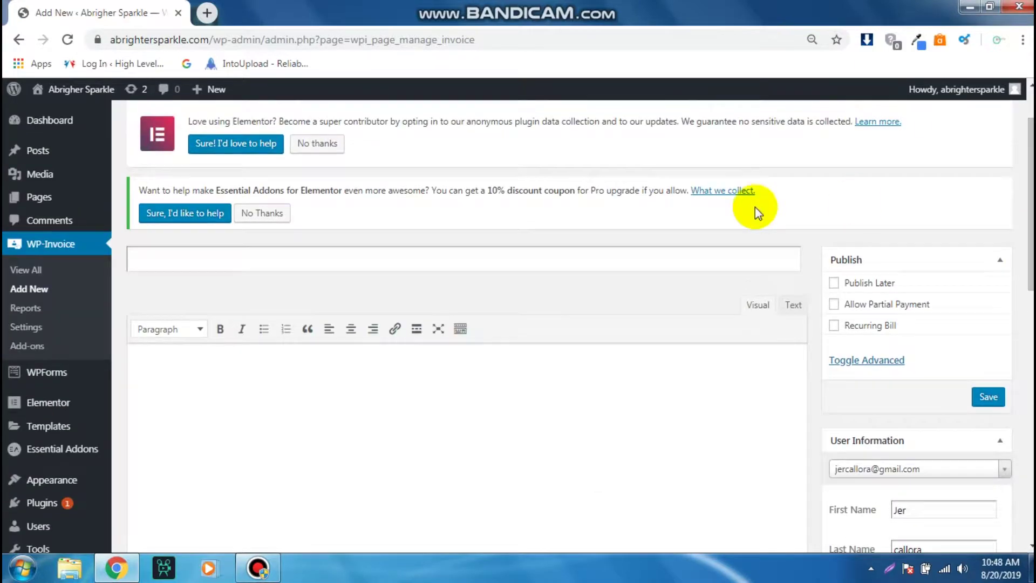
- Use the suggested title 'Customize Cleaning ( carpet and room Cleaning)' and write 'Add some description or message here'
click(615, 256)
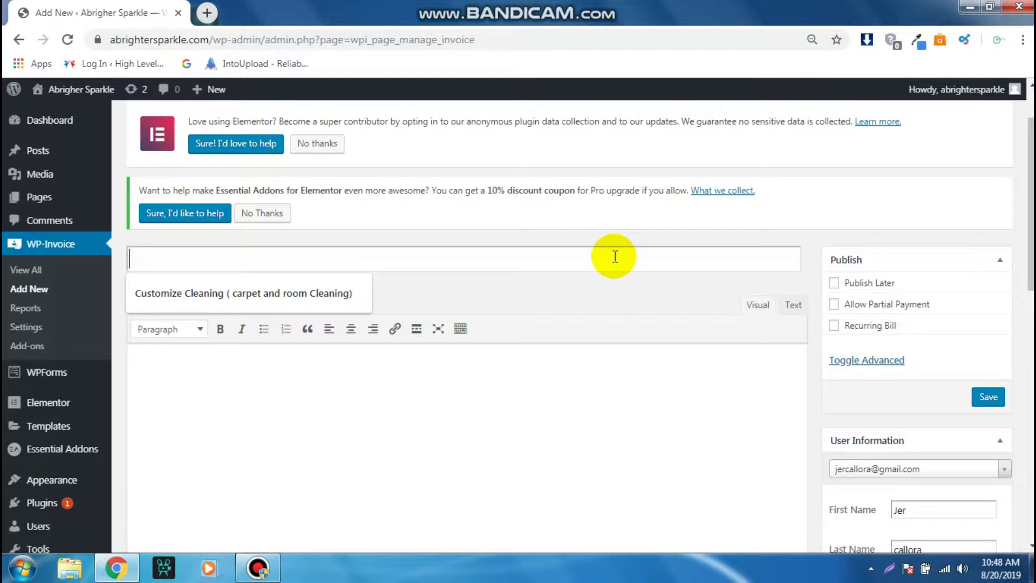
click(319, 297)
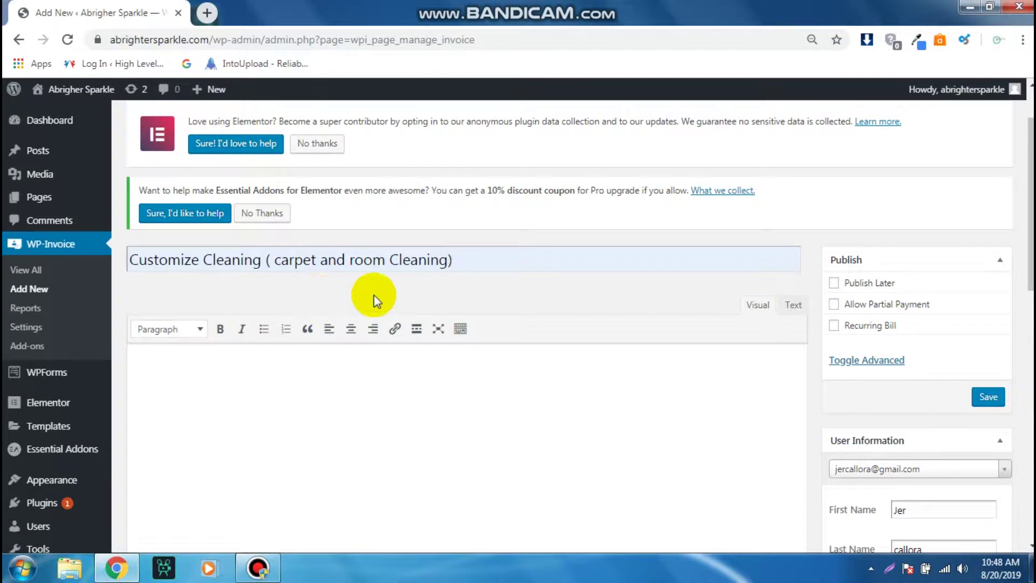
click(564, 397)
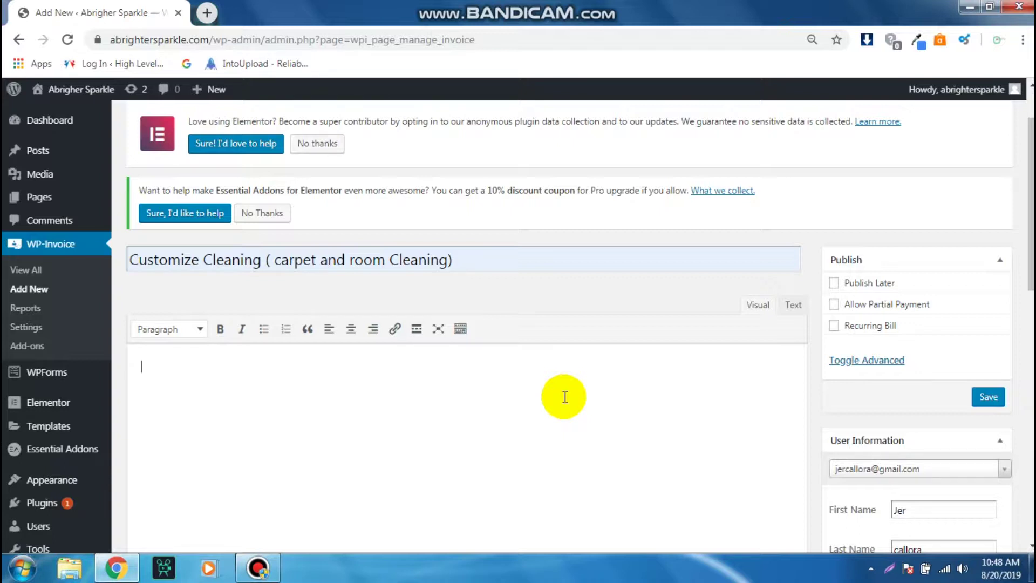
text(Add some descriptiuon)
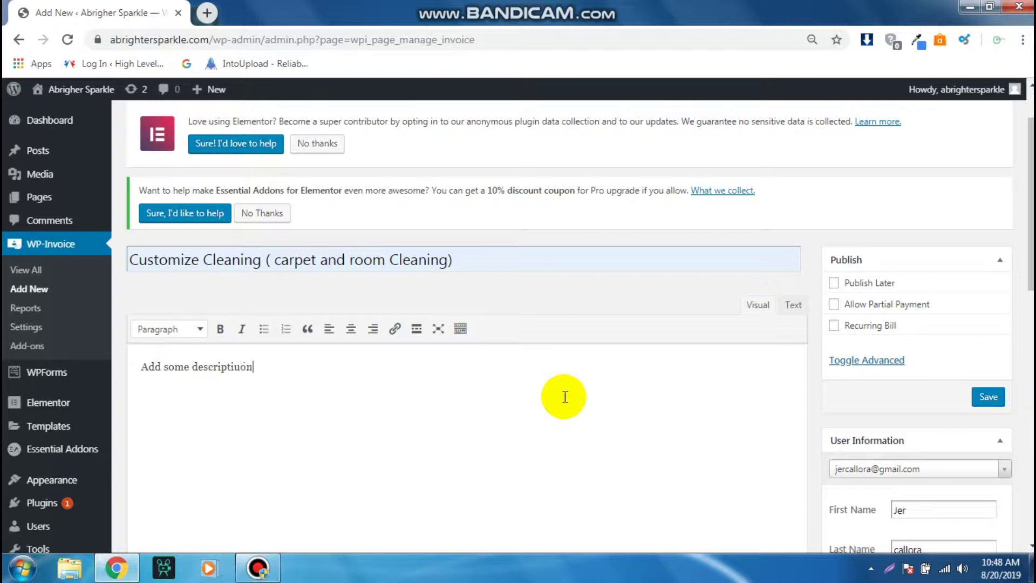
key(BackSpace)
key(BackSpace)
key(BackSpace)
key(BackSpace)
text(ion or message here)
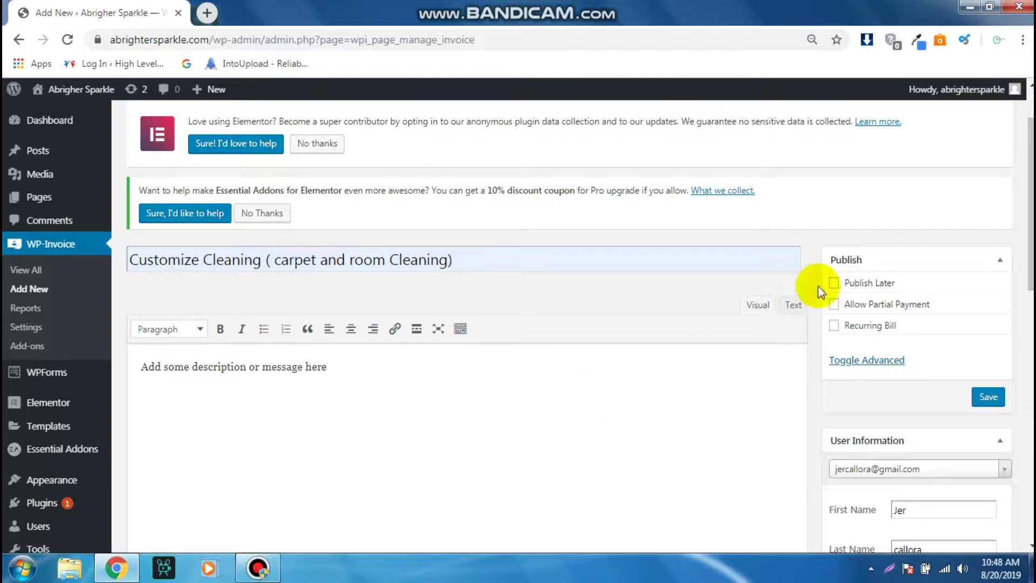
drag(1029, 215, 1032, 337)
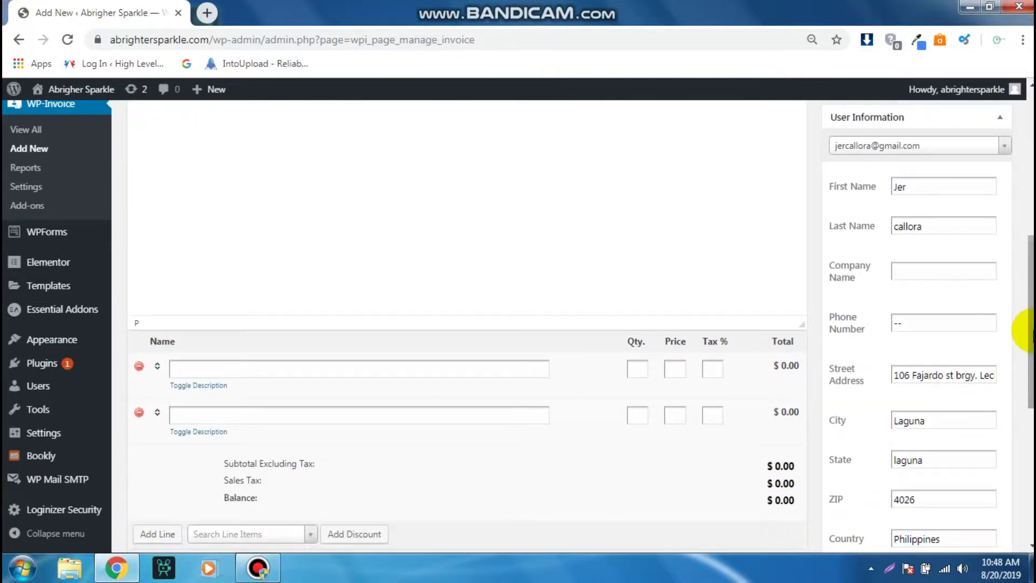
- Add a carpet cleaning line item with quantity 1 and price 30
click(431, 372)
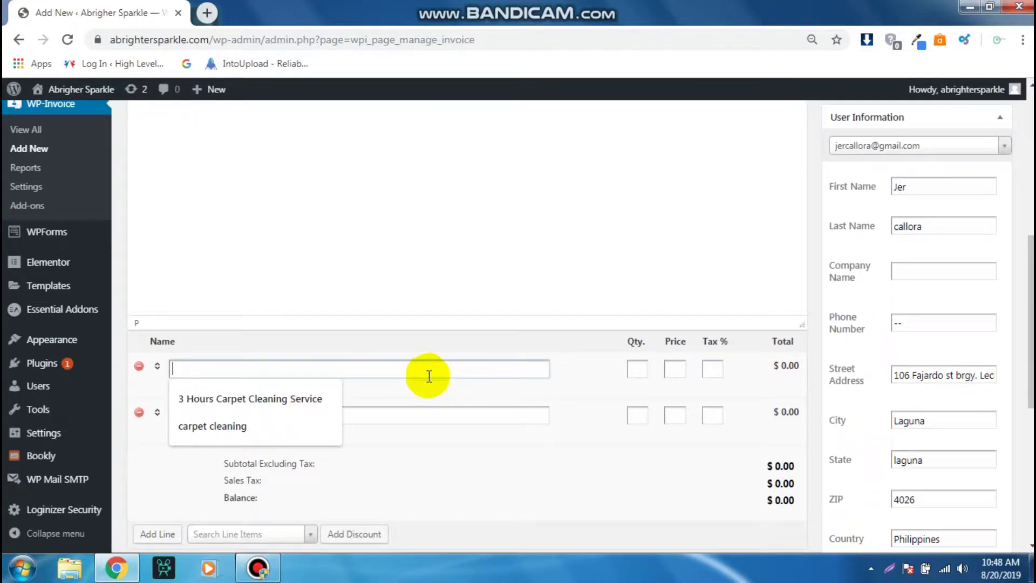
click(240, 427)
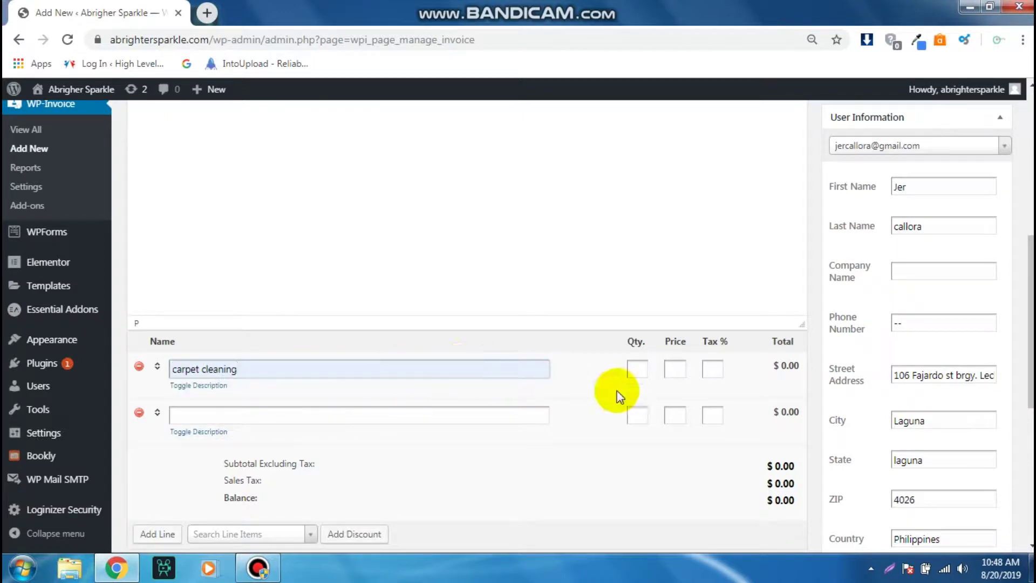
click(637, 370)
text(1)
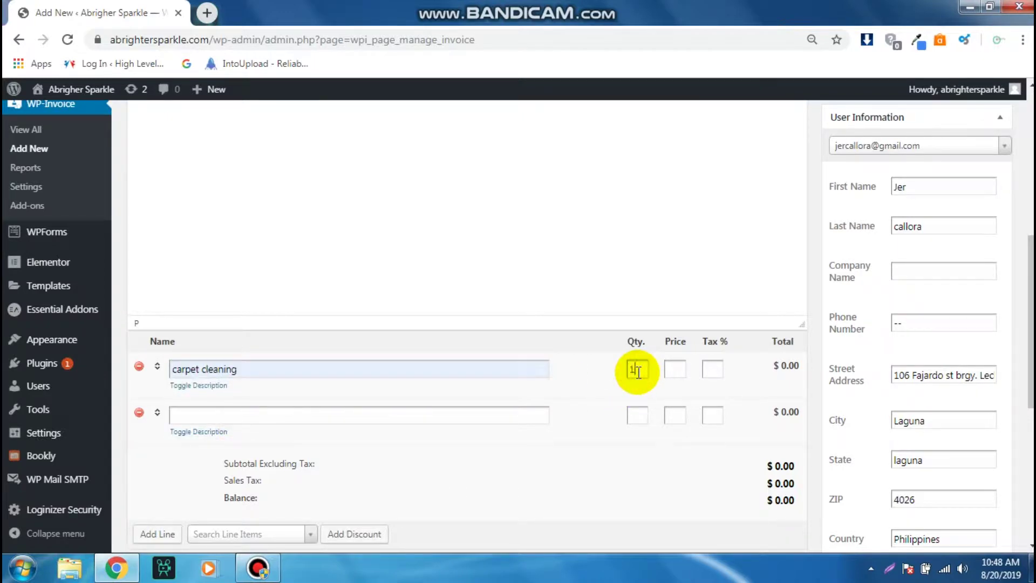
key(Tab)
text(30)
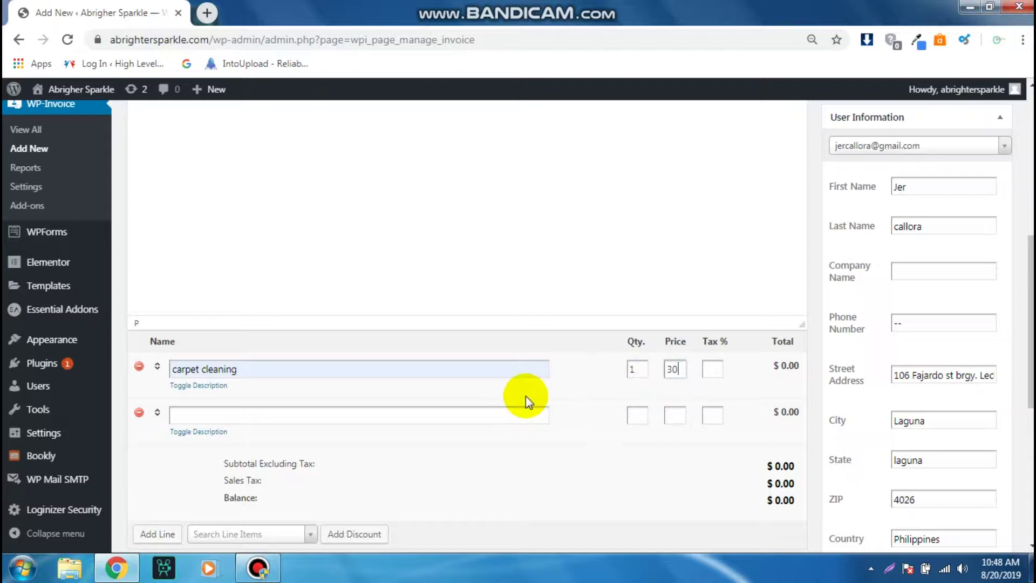
- Add a Room Cleaning Services line with quantity 2, correcting its price to 40
click(443, 421)
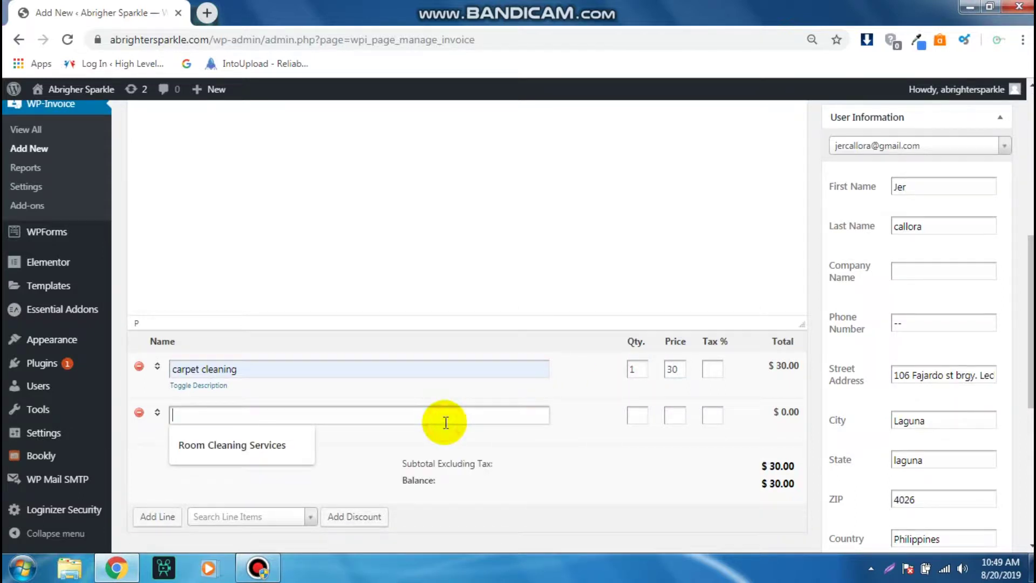
click(275, 435)
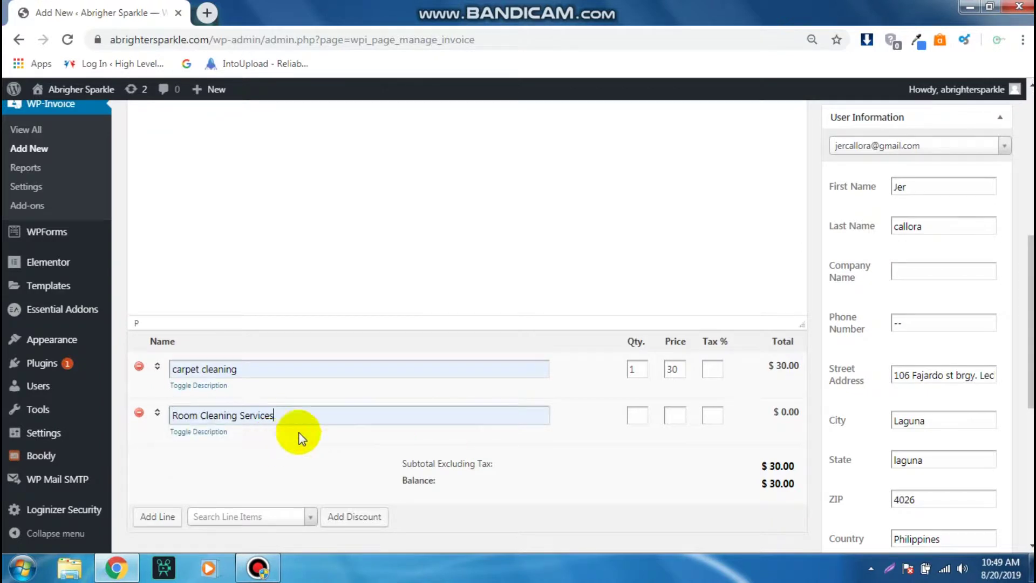
click(631, 417)
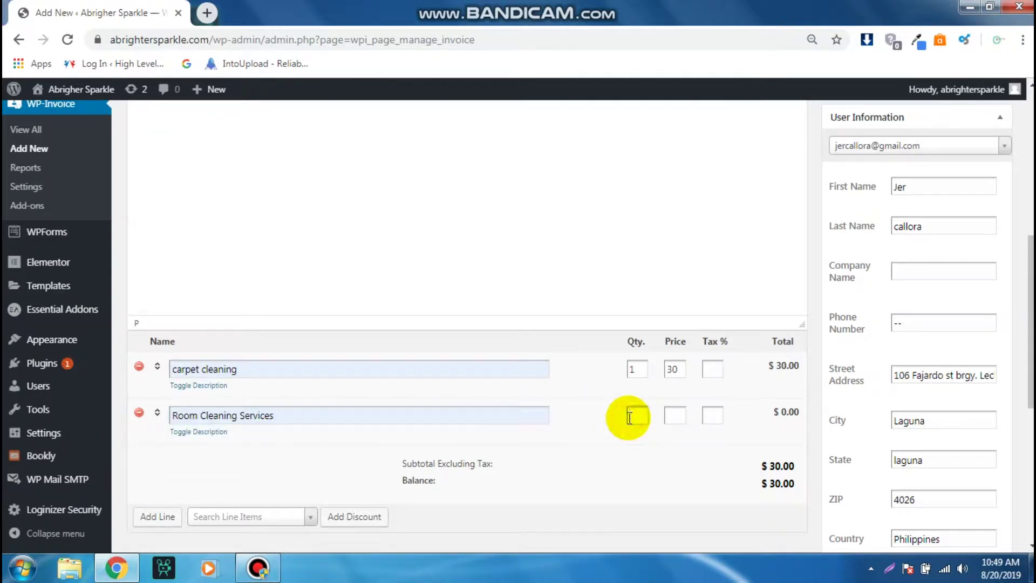
text(2)
key(Tab)
text(30)
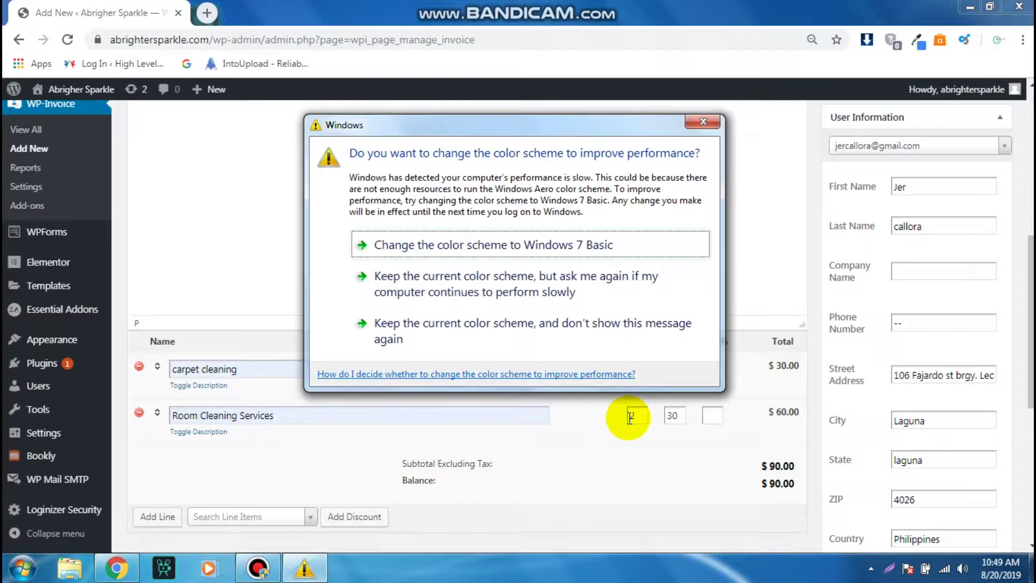
click(703, 122)
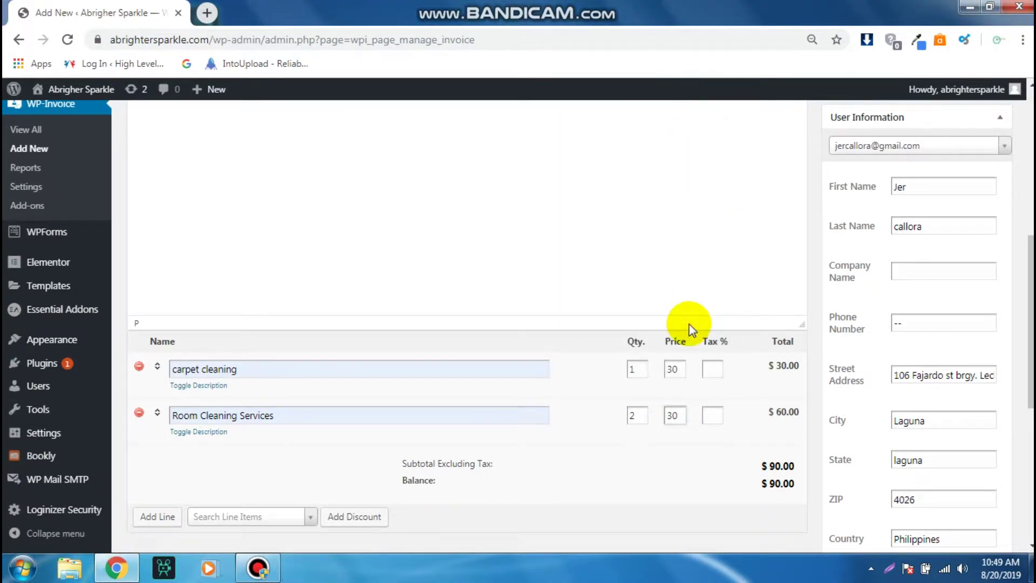
key(BackSpace)
key(BackSpace)
text(40)
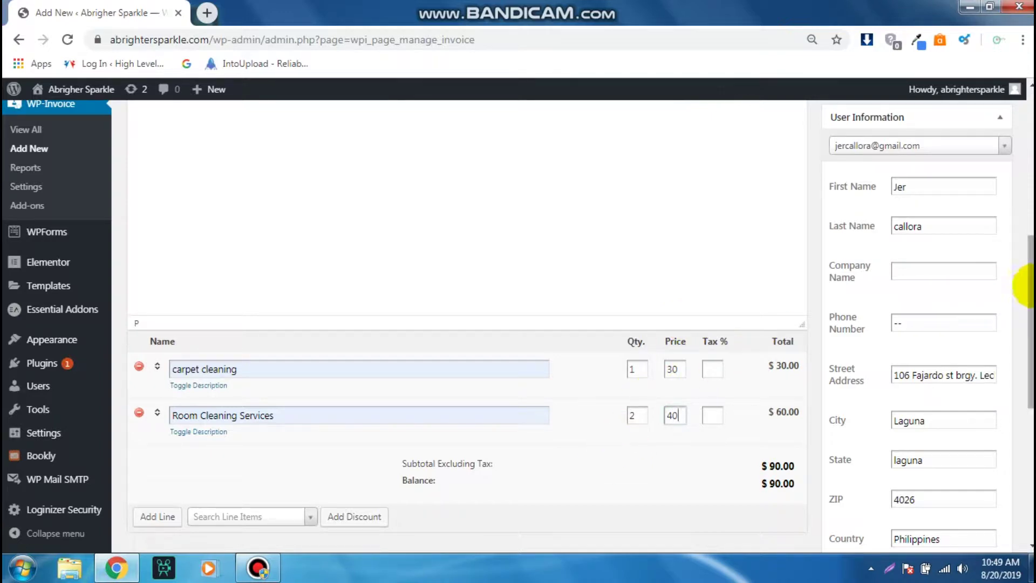
scroll(1022, 280, down, 3)
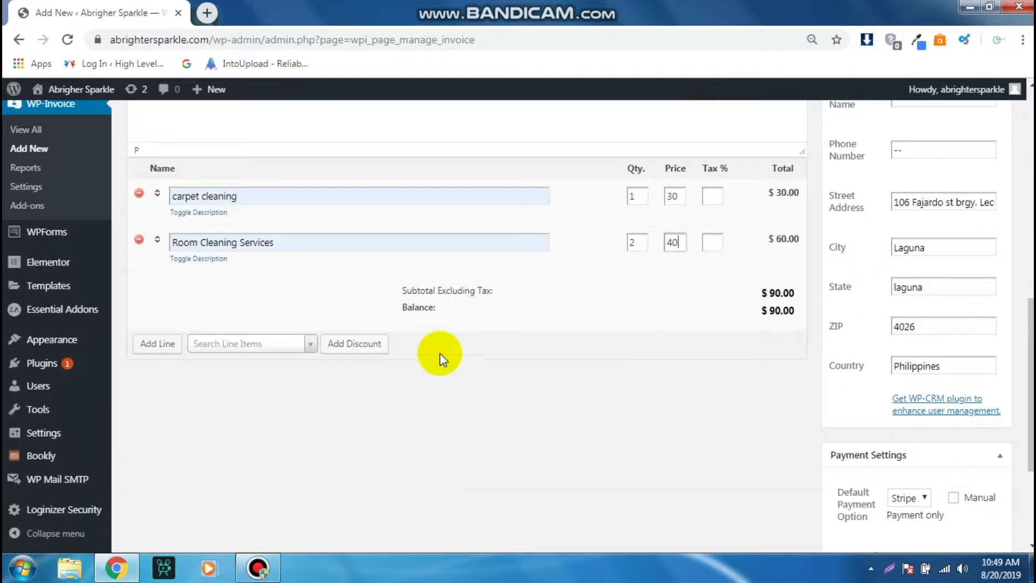
- Add a third line item, Bathroom Cleaning, at quantity 1 and price 50, bringing the total to $110.00
click(166, 343)
click(213, 285)
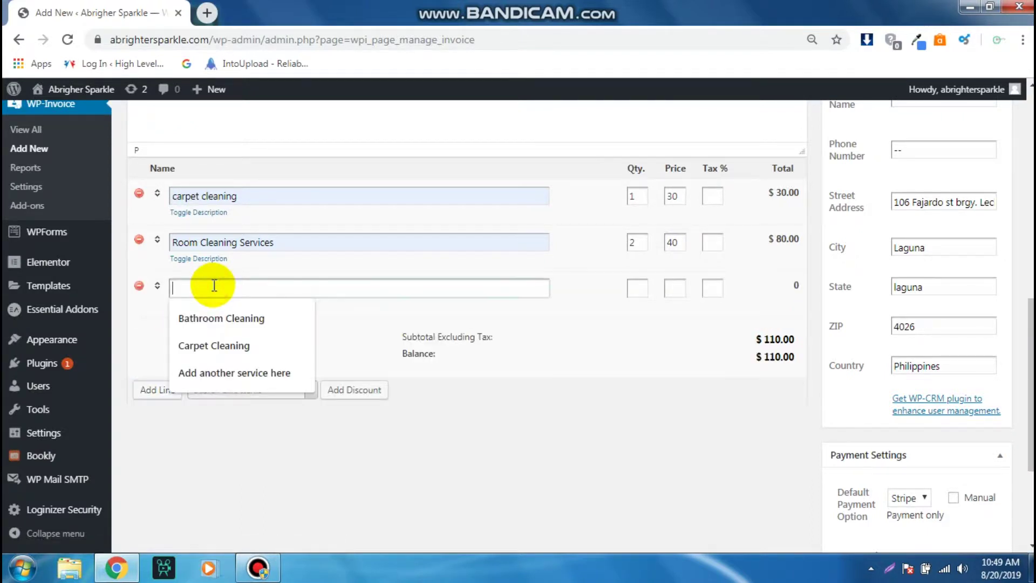
click(217, 319)
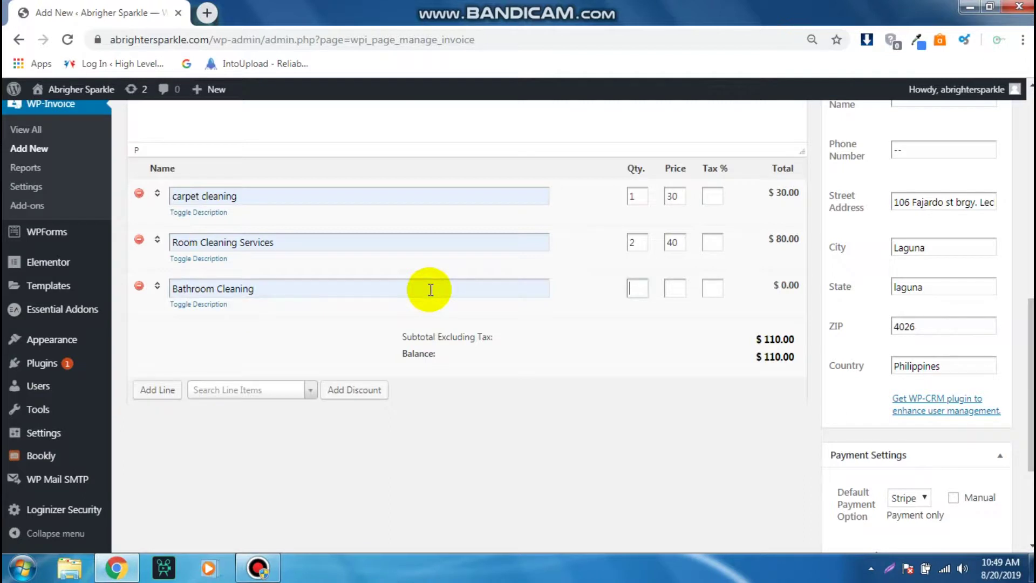
text(1)
key(Tab)
text(50)
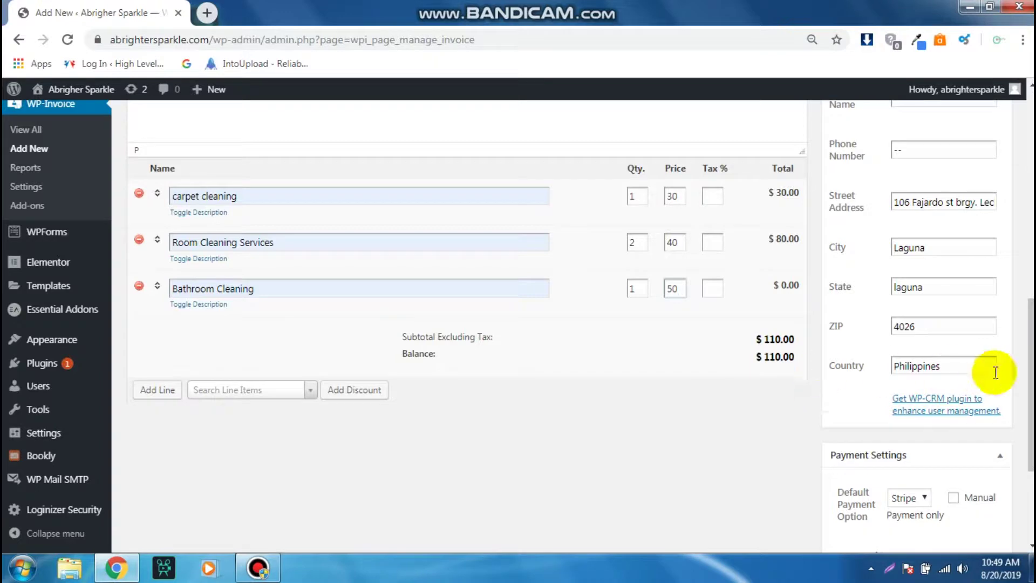
scroll(971, 370, up, 3)
scroll(928, 367, down, 1)
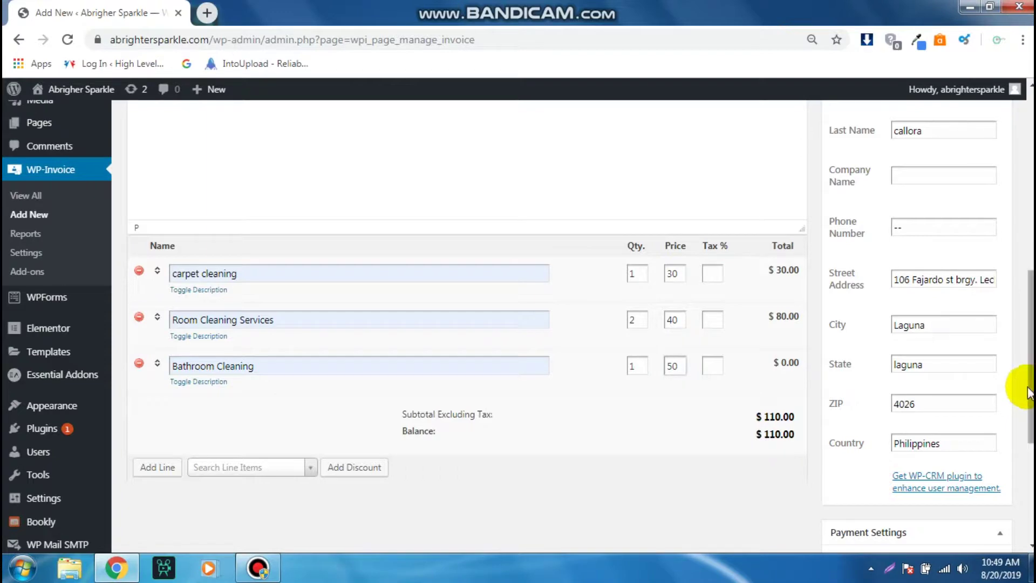
scroll(1026, 395, up, 2)
scroll(1026, 396, up, 7)
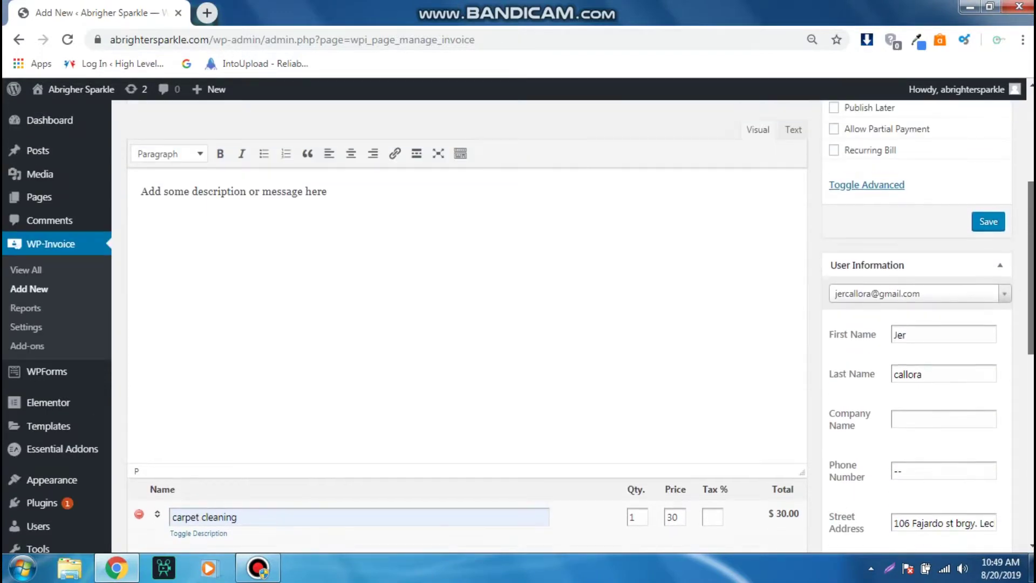
scroll(1025, 395, down, 1)
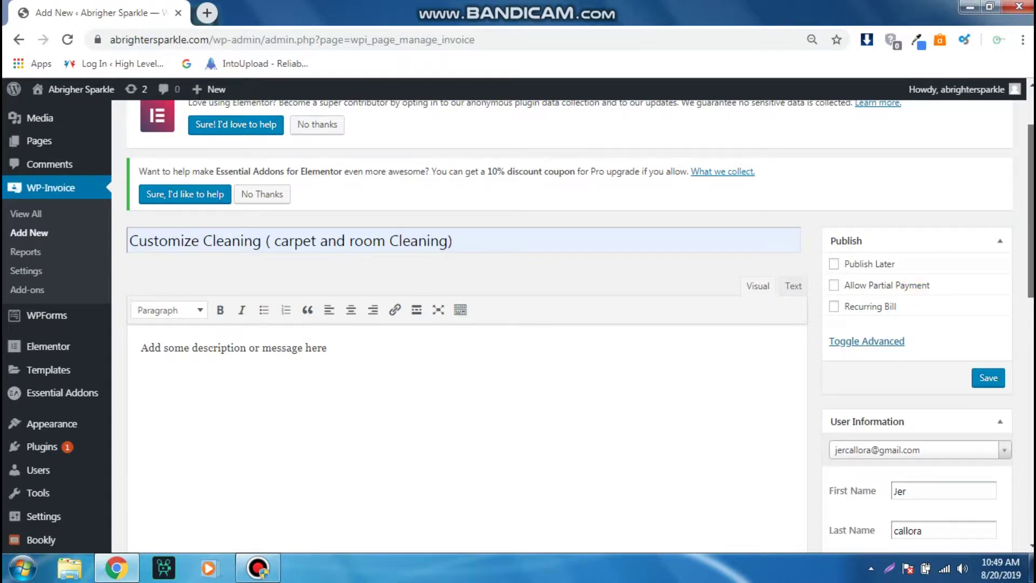
drag(1031, 228, 1032, 256)
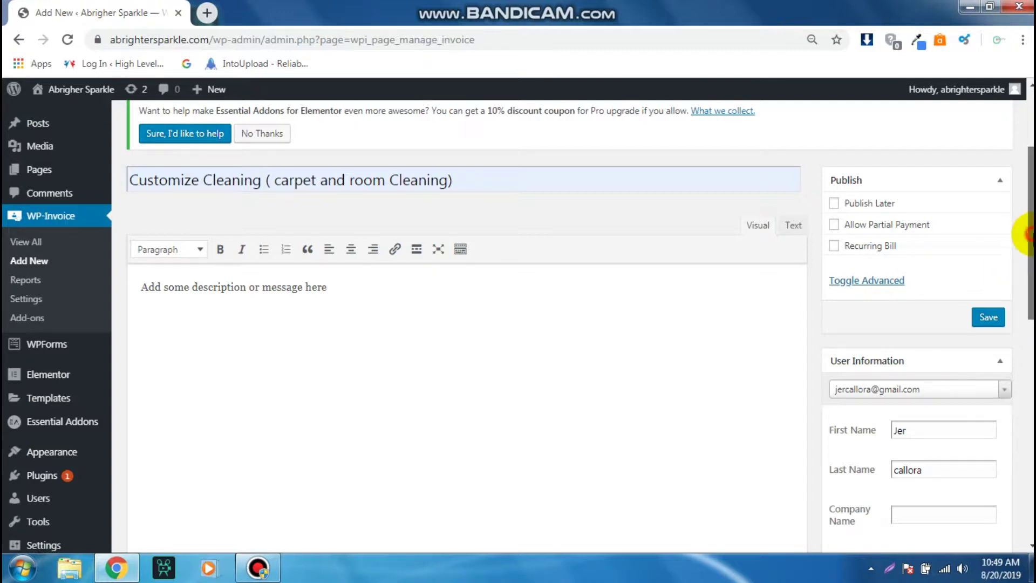
drag(1032, 239, 1030, 232)
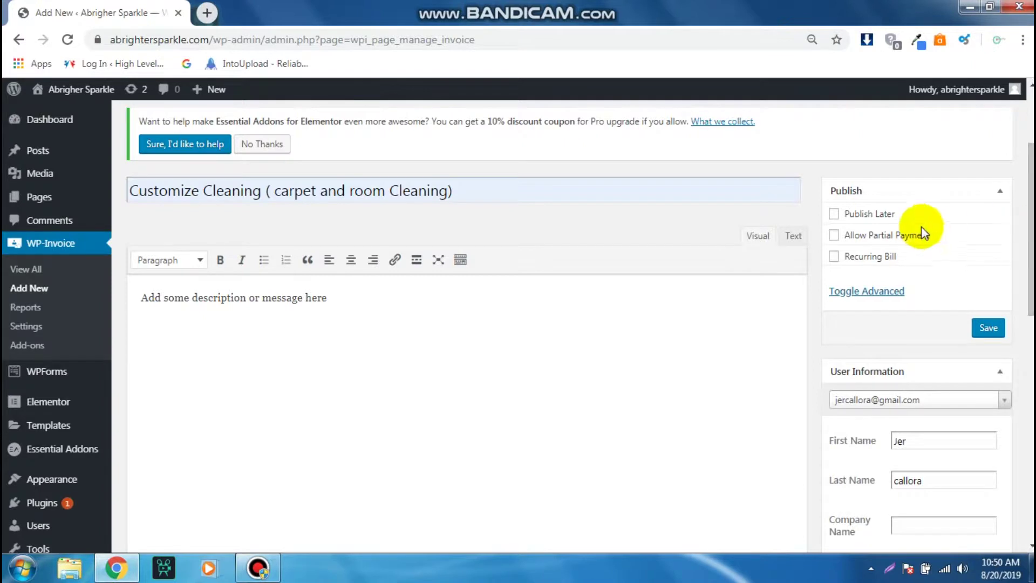
click(834, 214)
click(835, 214)
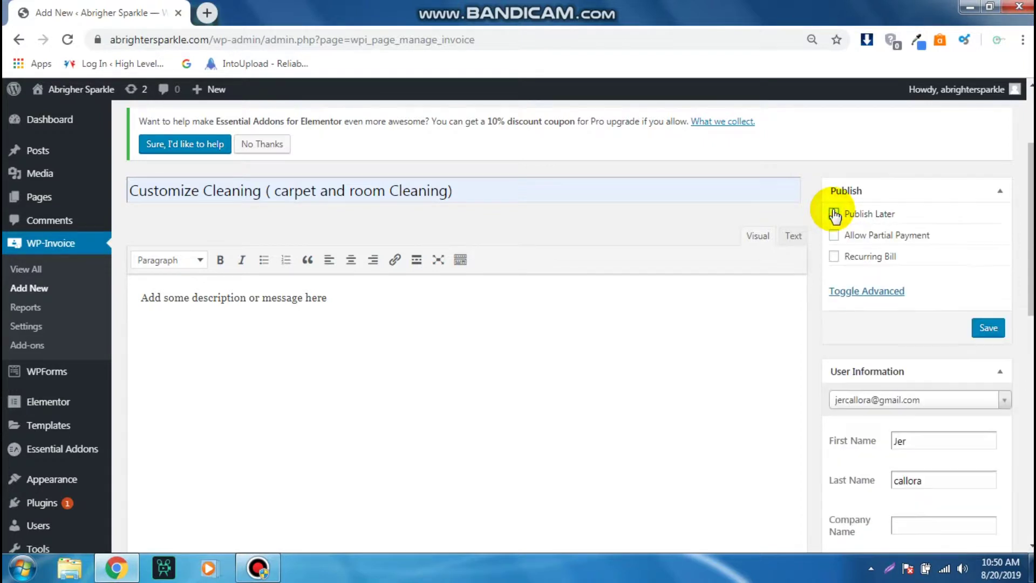
click(834, 235)
click(835, 235)
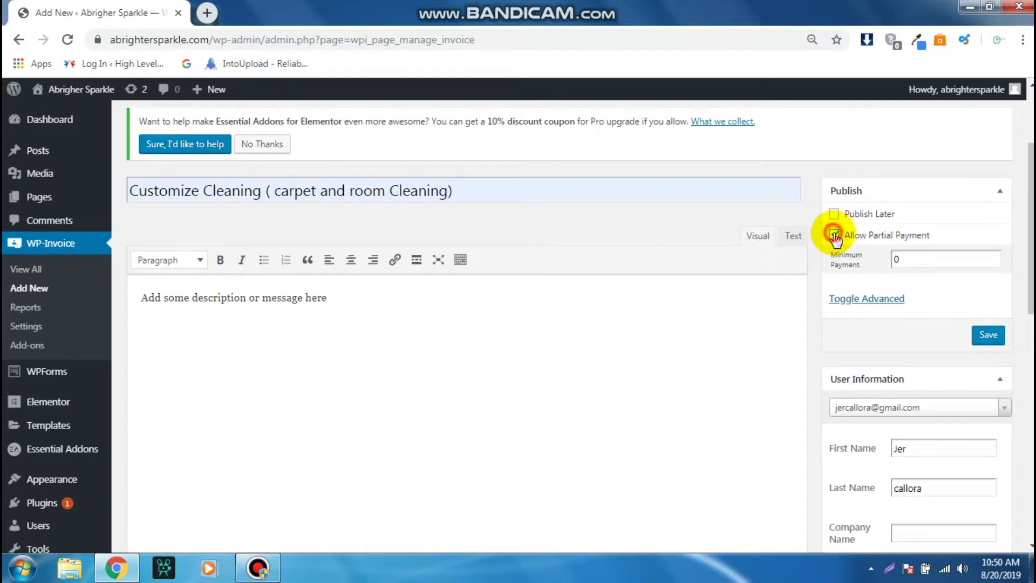
click(835, 257)
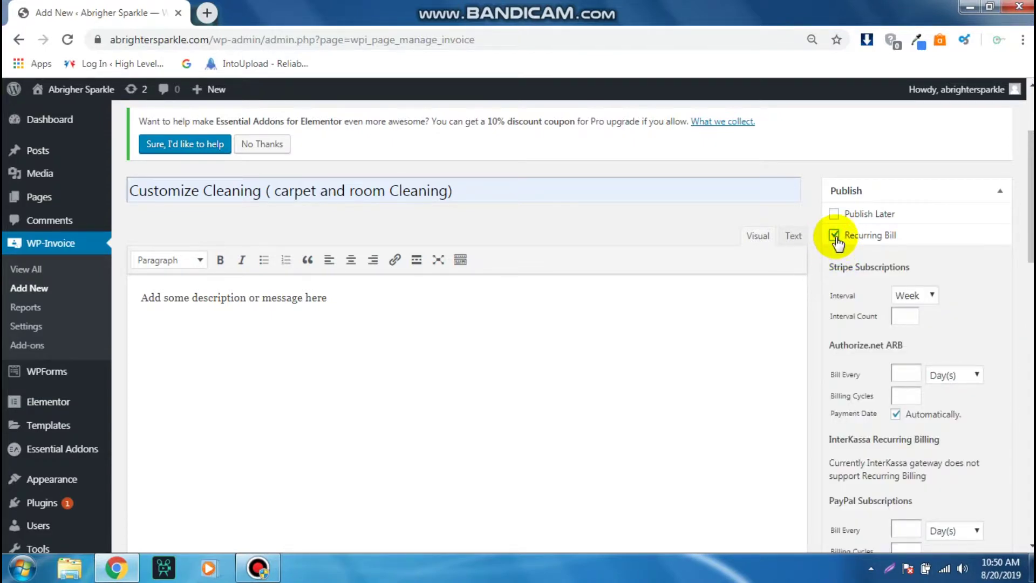
click(834, 236)
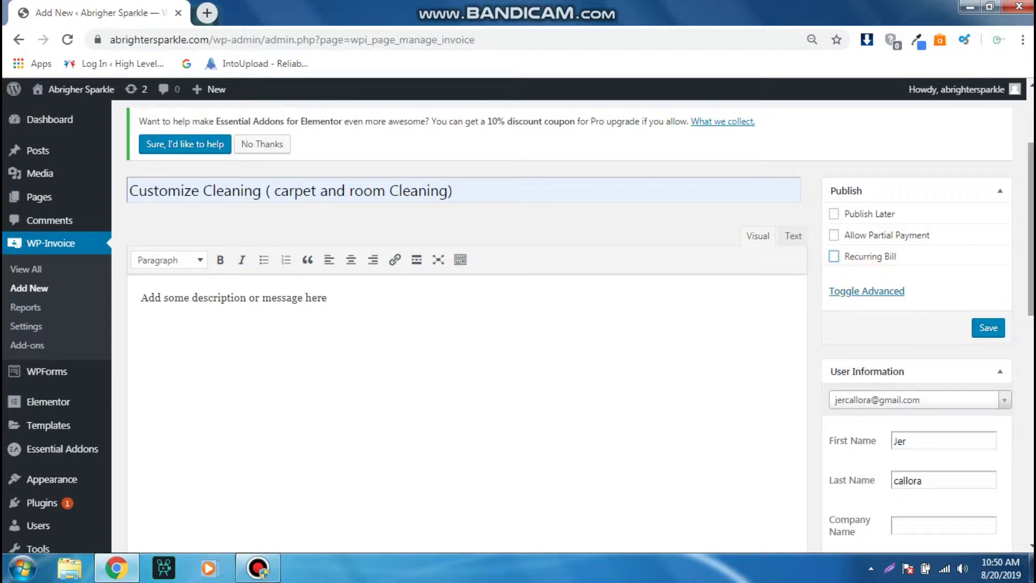
click(893, 293)
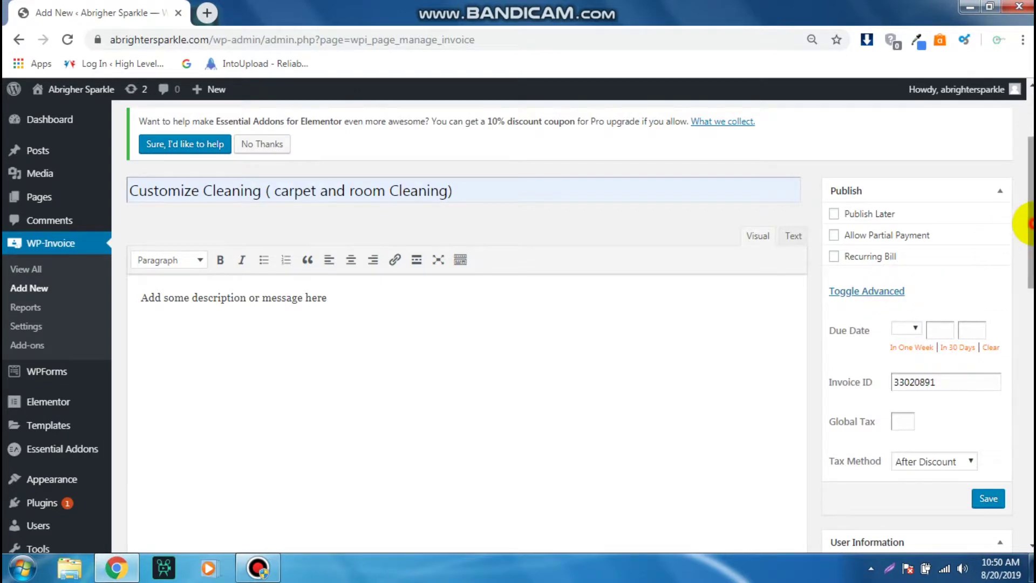
- Choose 'In One Week' under Due Date so the invoice is due Aug 27, 2019
drag(1031, 222, 1031, 233)
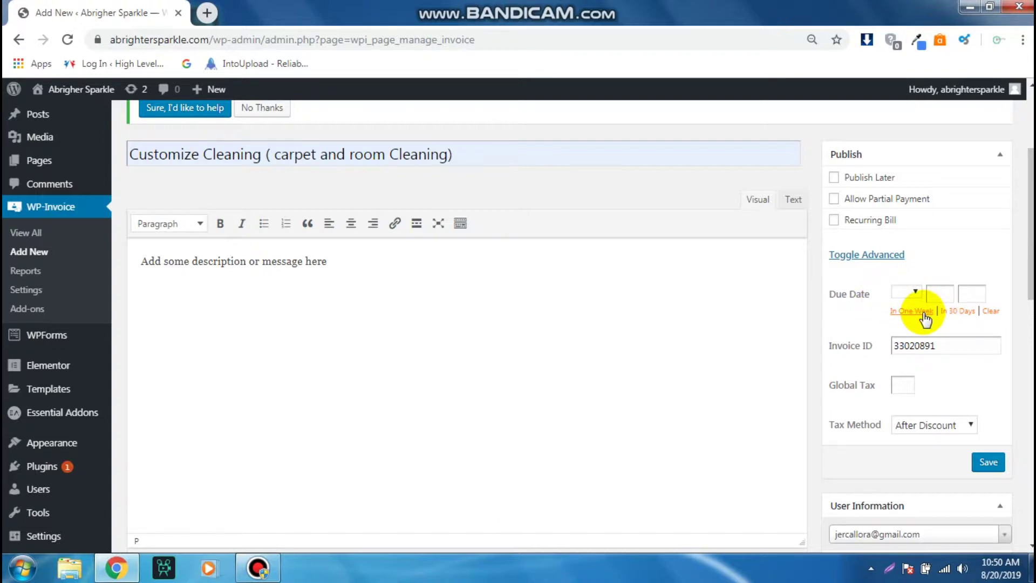
click(920, 311)
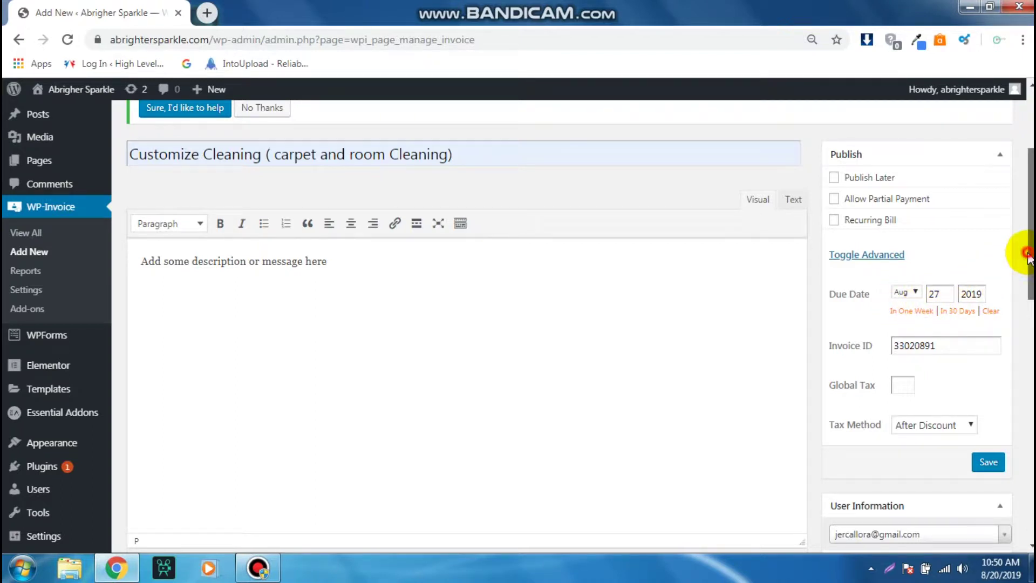
drag(1025, 253, 1025, 271)
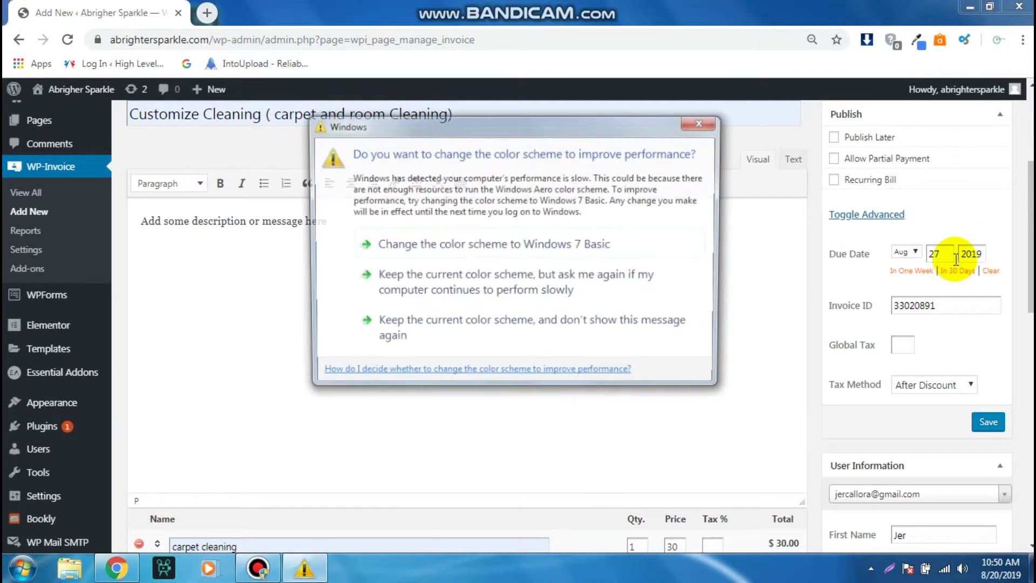
click(718, 124)
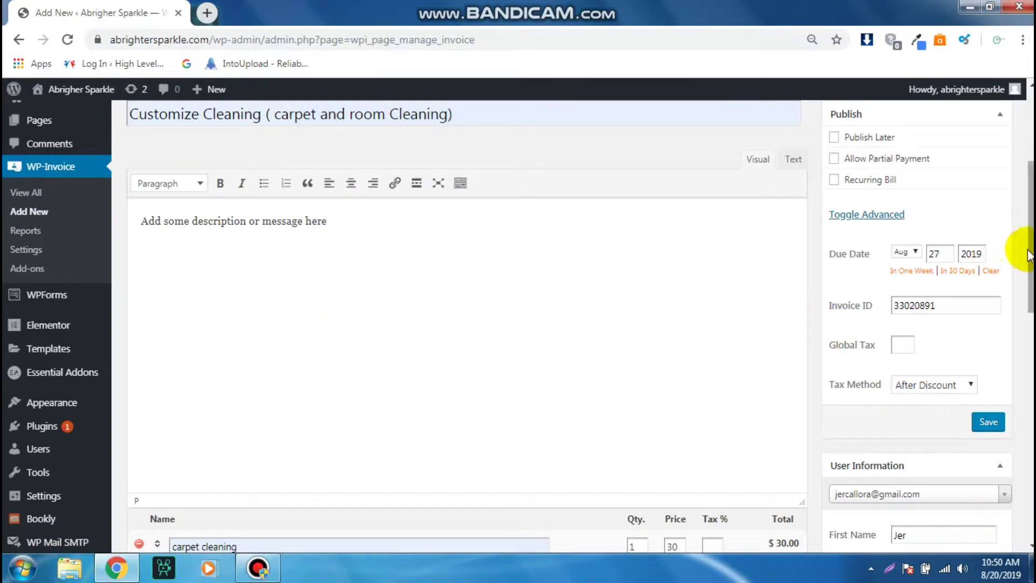
scroll(1030, 254, down, 4)
scroll(1025, 351, down, 2)
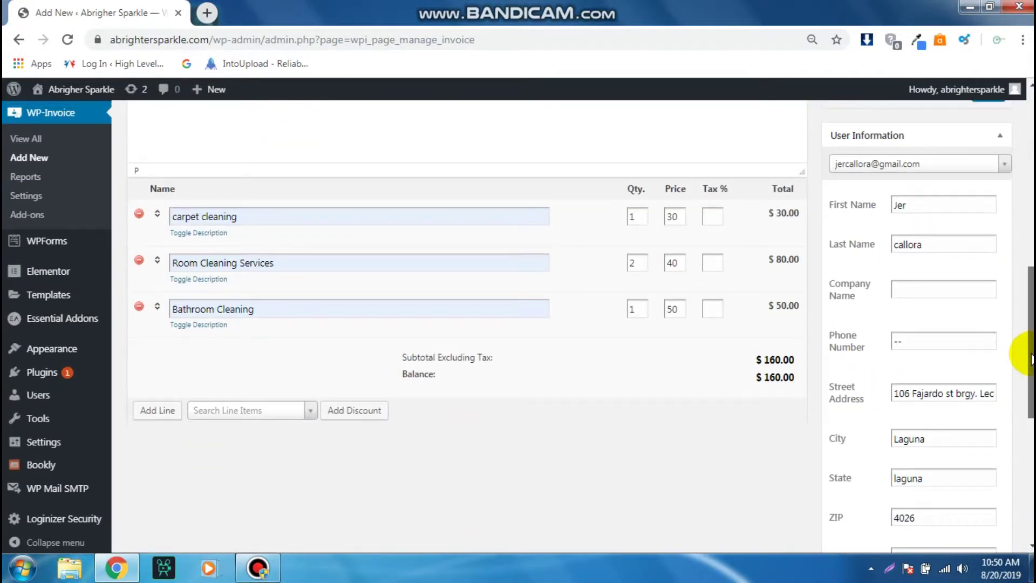
scroll(1025, 352, up, 6)
scroll(1025, 352, down, 5)
scroll(582, 329, down, 2)
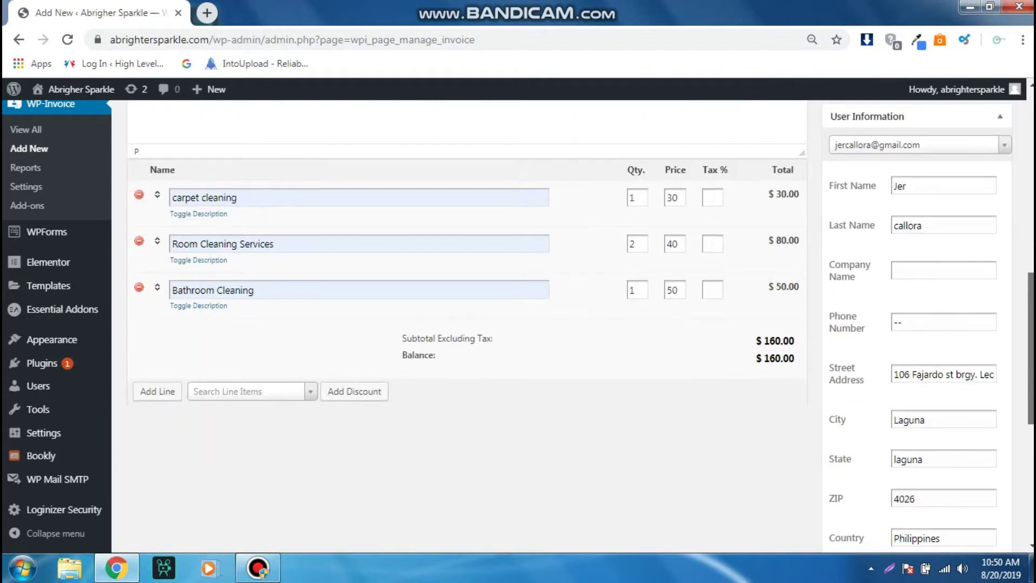
scroll(581, 329, up, 3)
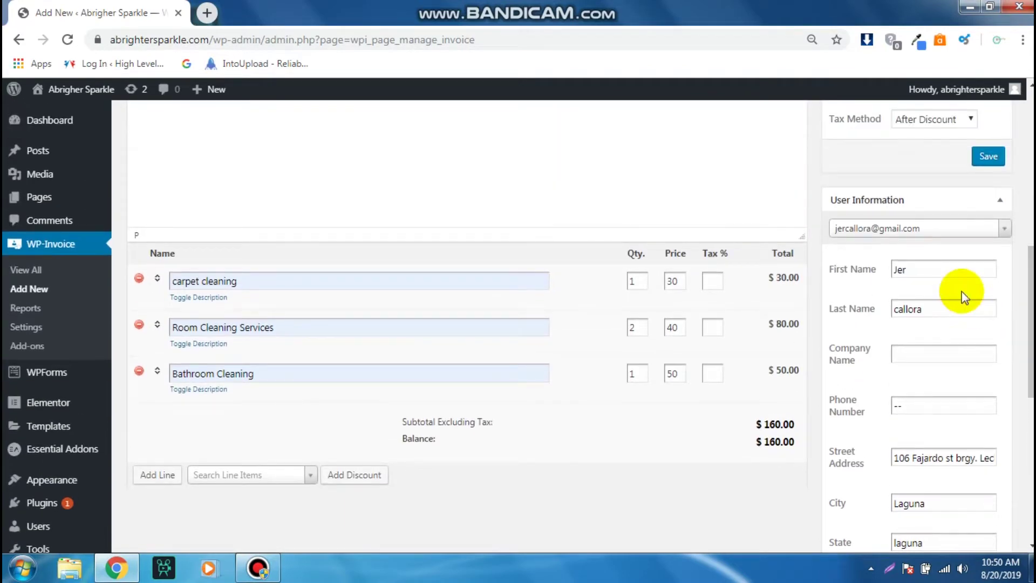
click(951, 270)
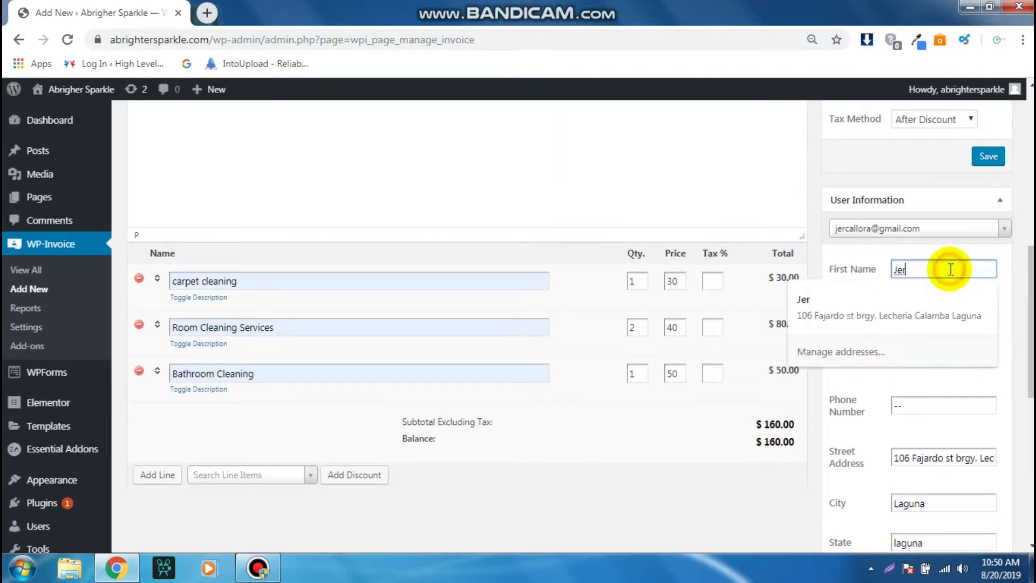
click(862, 266)
click(935, 358)
scroll(1028, 353, down, 2)
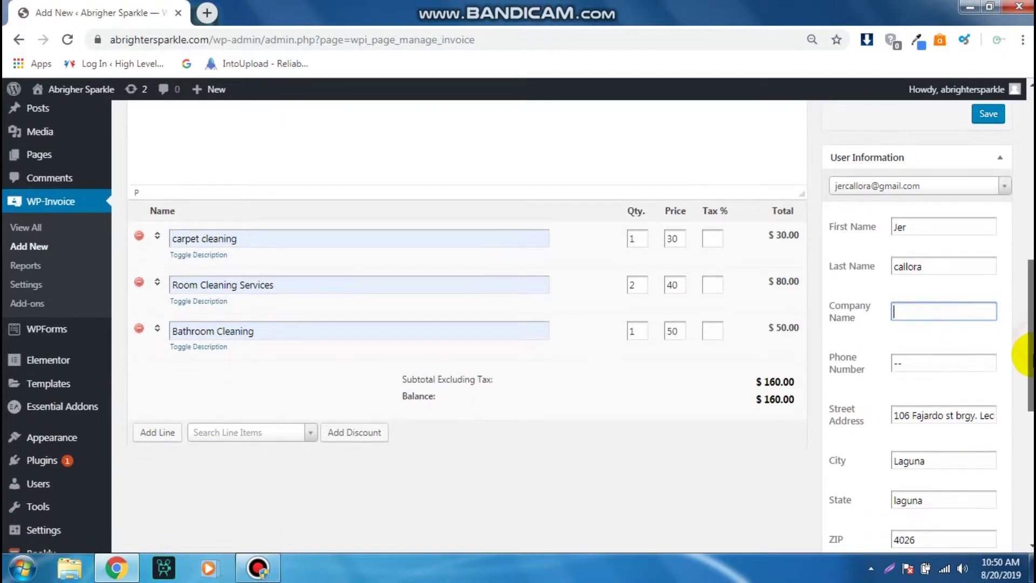
scroll(1028, 353, down, 2)
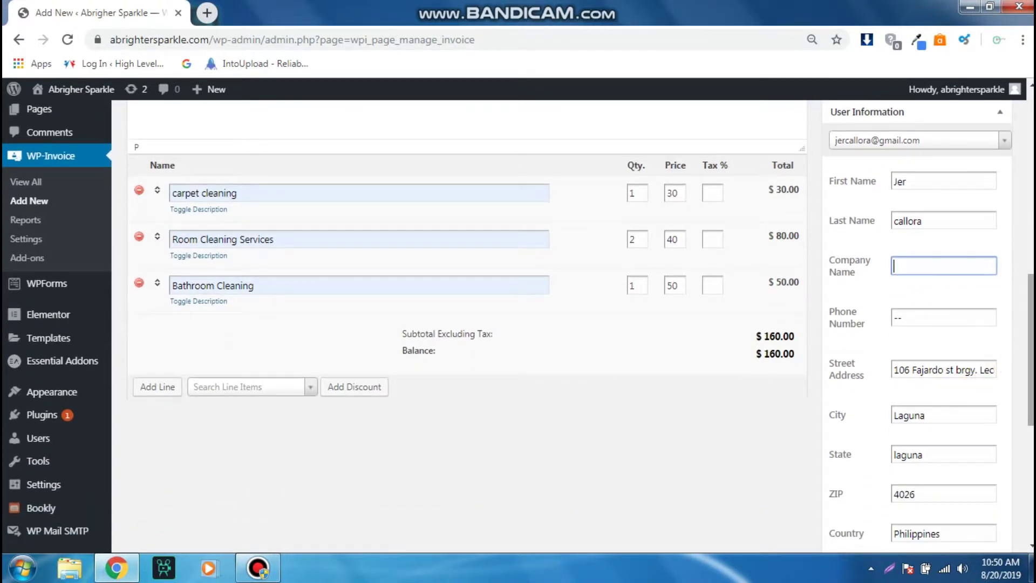
drag(1030, 353, 1029, 478)
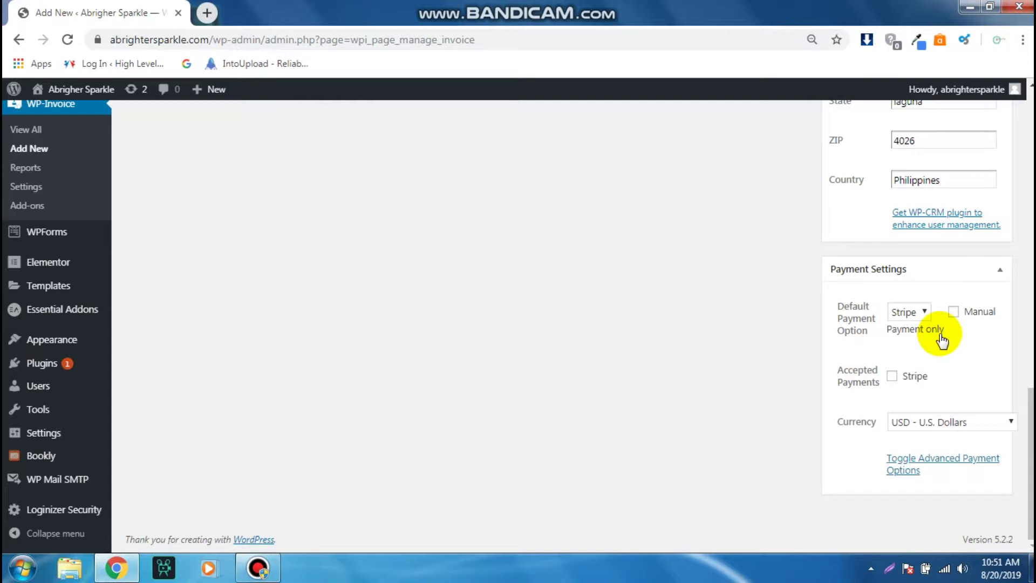
click(894, 376)
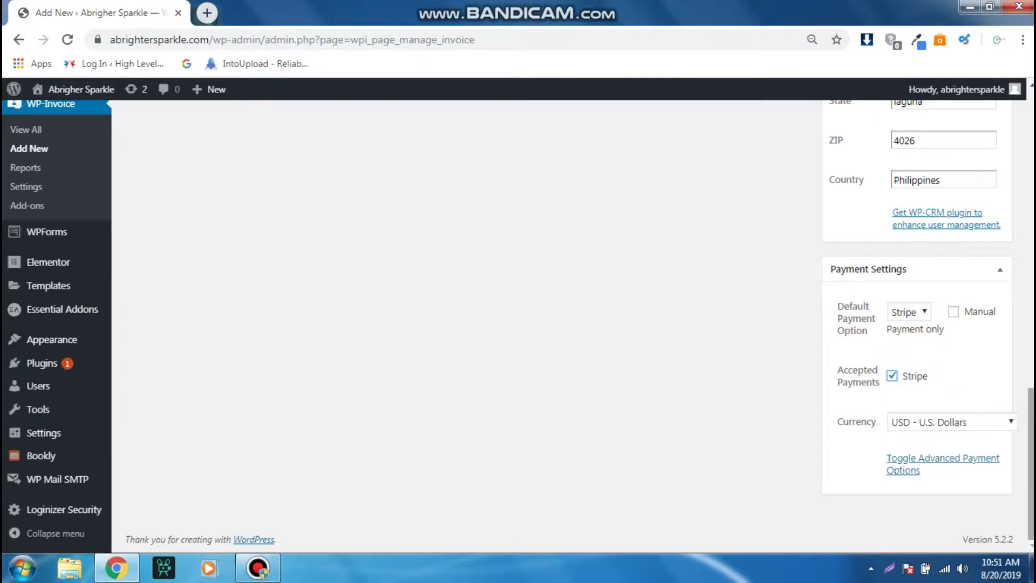
click(1001, 420)
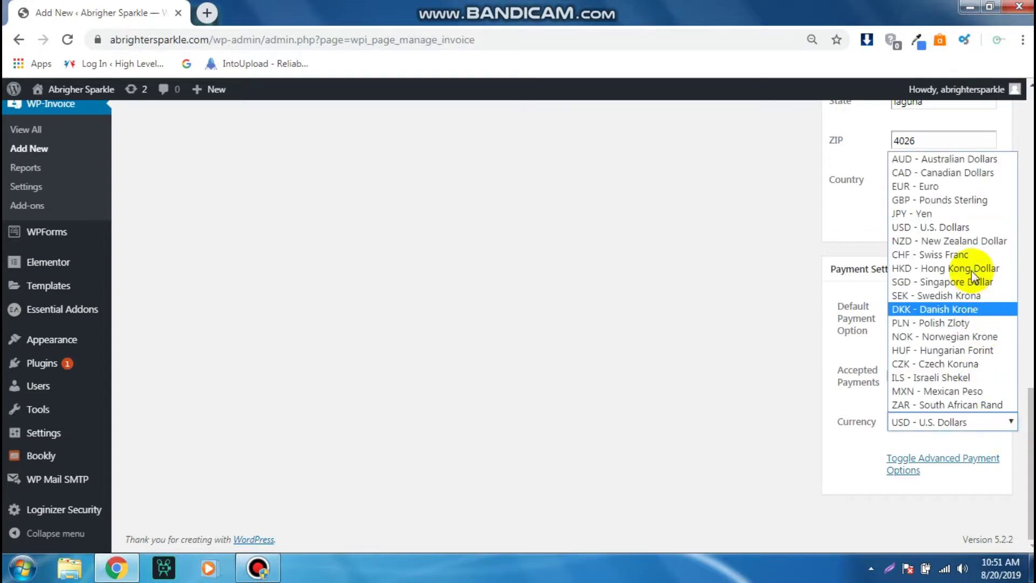
click(976, 227)
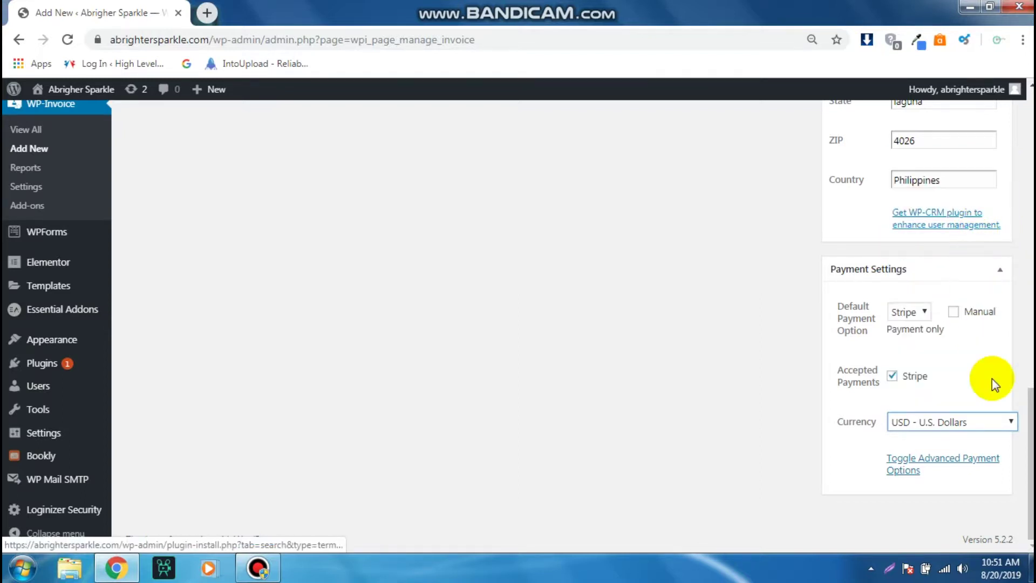
drag(1030, 467, 1029, 452)
scroll(572, 326, up, 9)
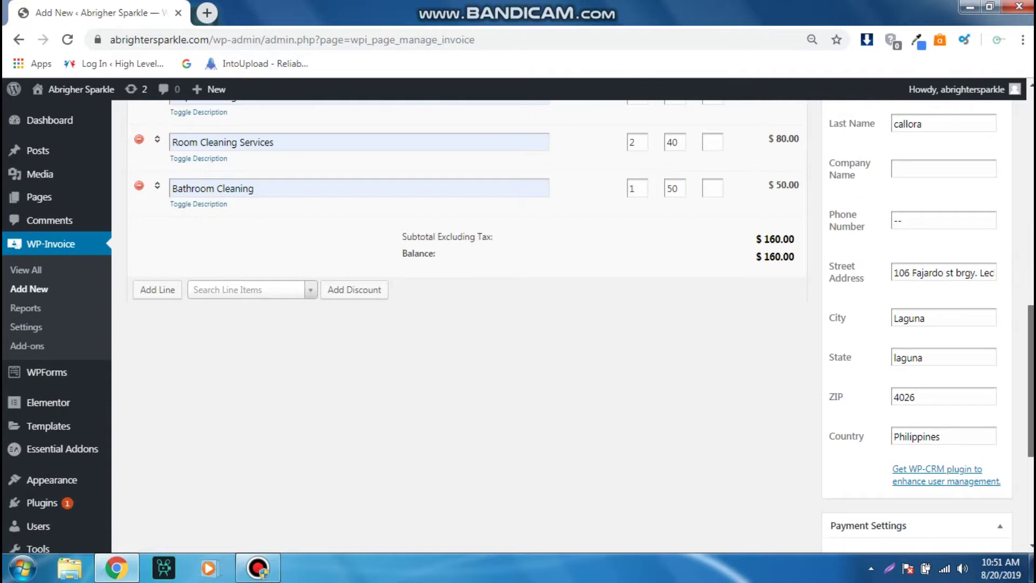
- Review the Customize Cleaning invoice and save it from the Publish panel as invoice #298
scroll(467, 323, up, 3)
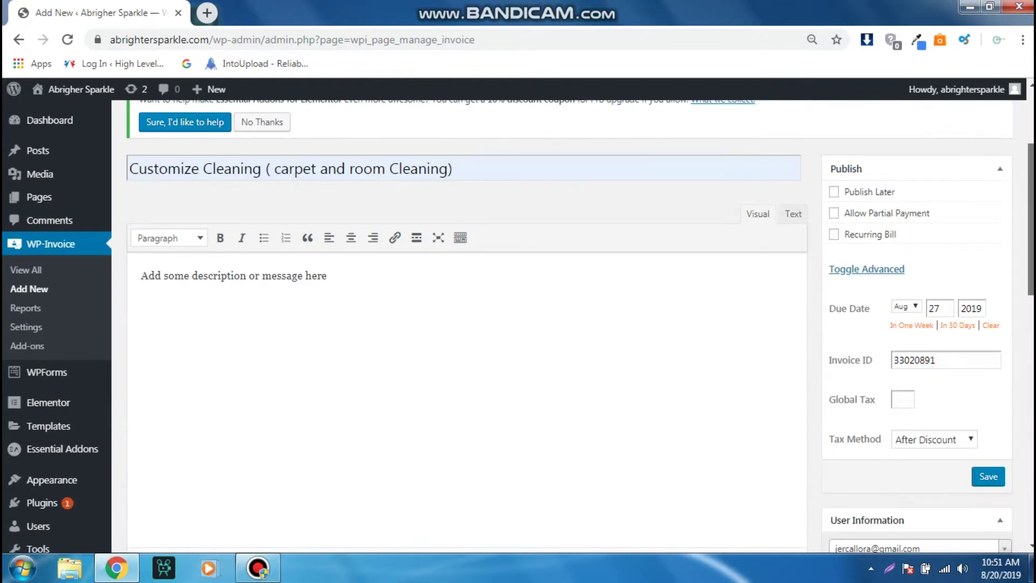
scroll(569, 324, up, 2)
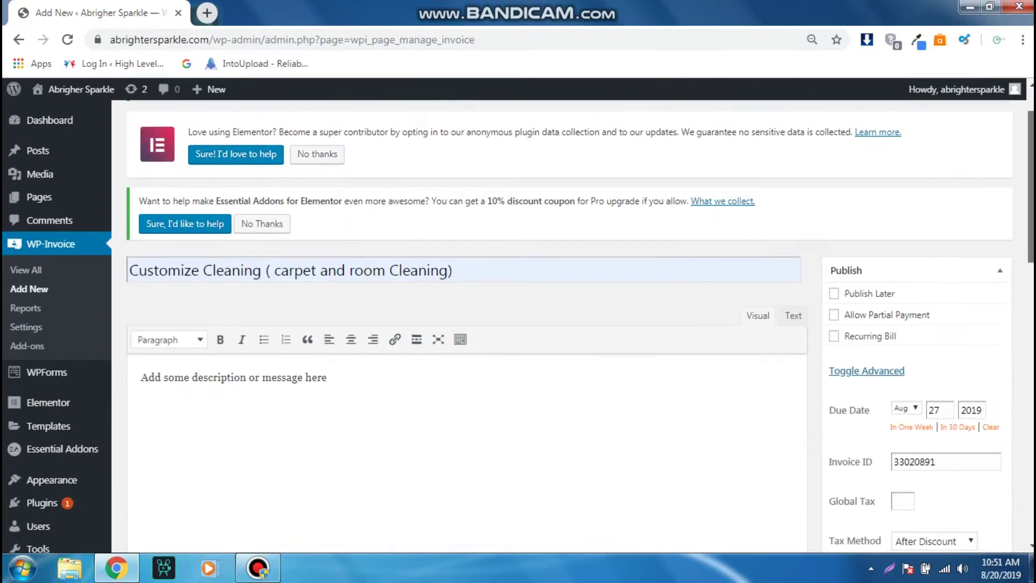
scroll(467, 324, down, 6)
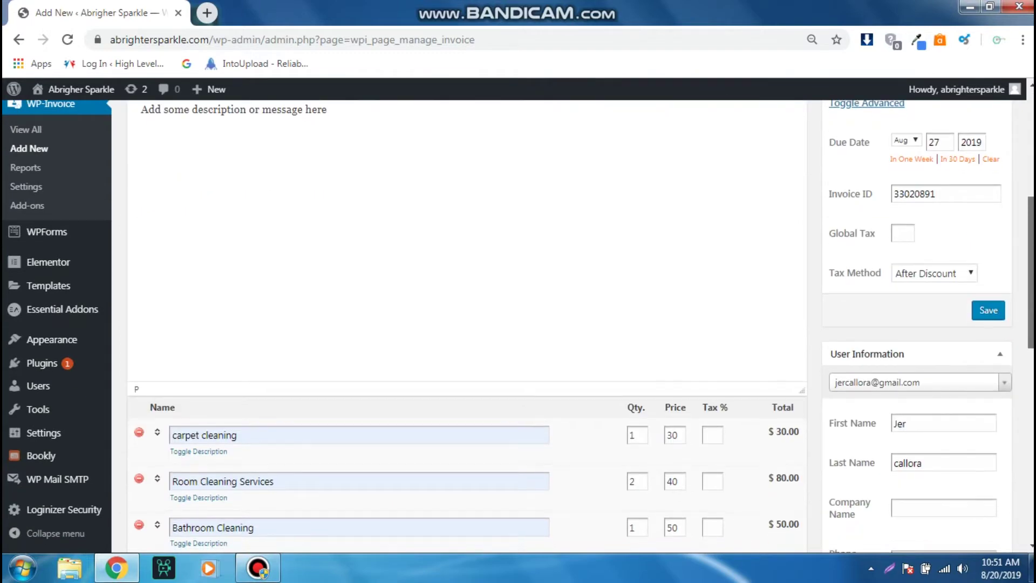
scroll(1032, 302, up, 4)
scroll(1032, 301, down, 4)
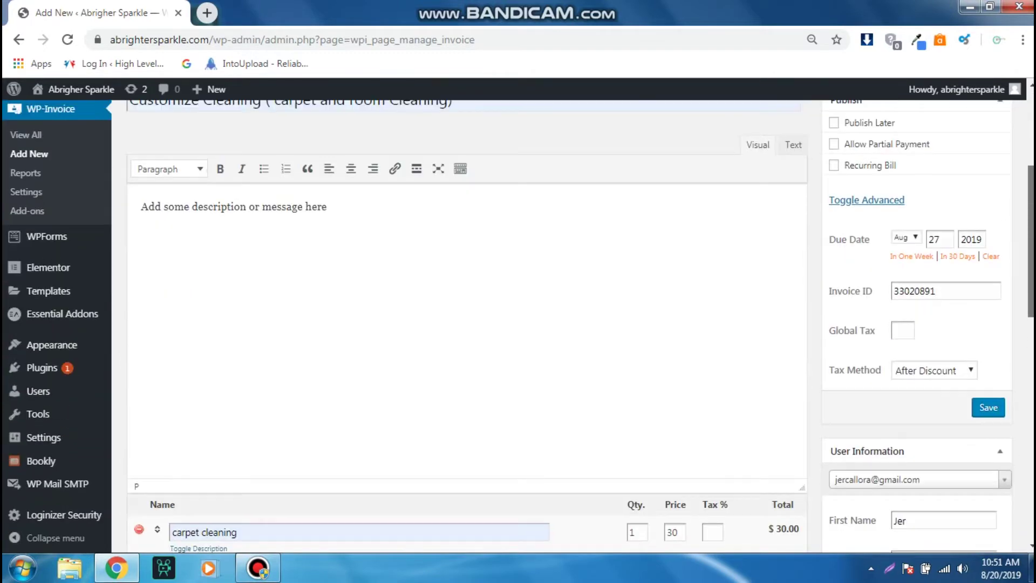
scroll(1032, 301, down, 3)
scroll(1032, 301, up, 5)
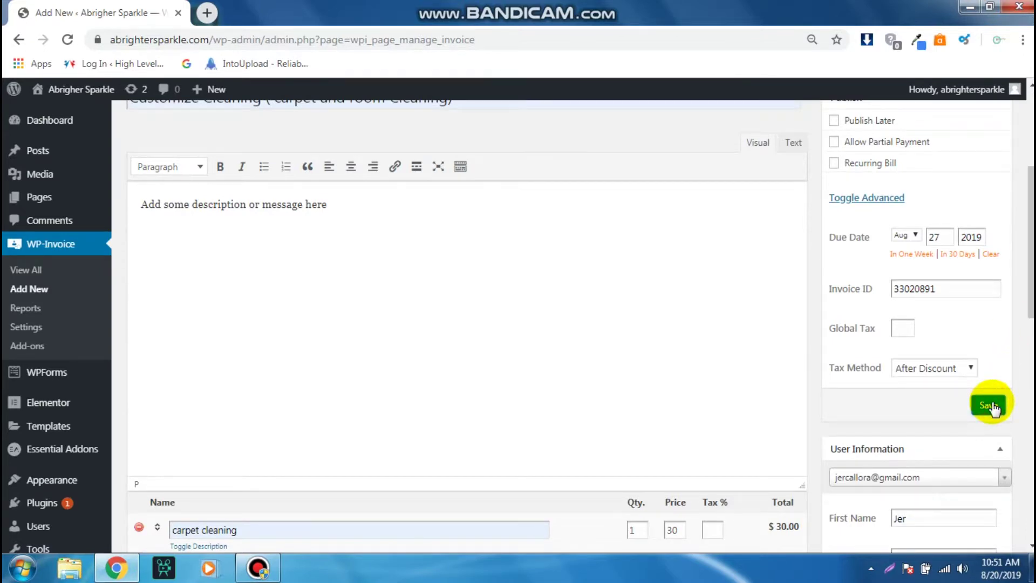
click(990, 406)
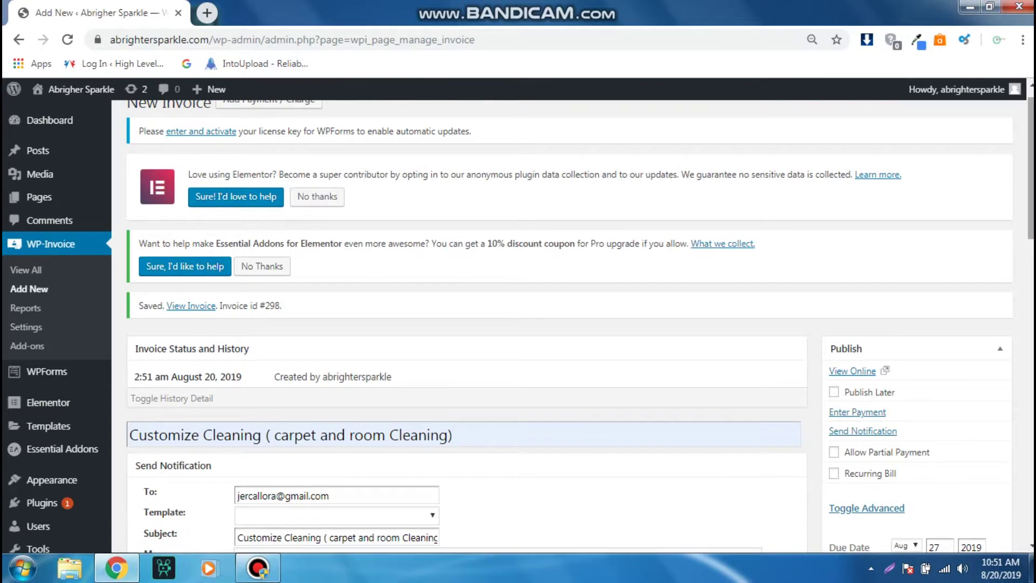
- Scroll to the Send Notification box and open its Template dropdown for the client e-mail
scroll(570, 324, down, 3)
scroll(754, 258, down, 1)
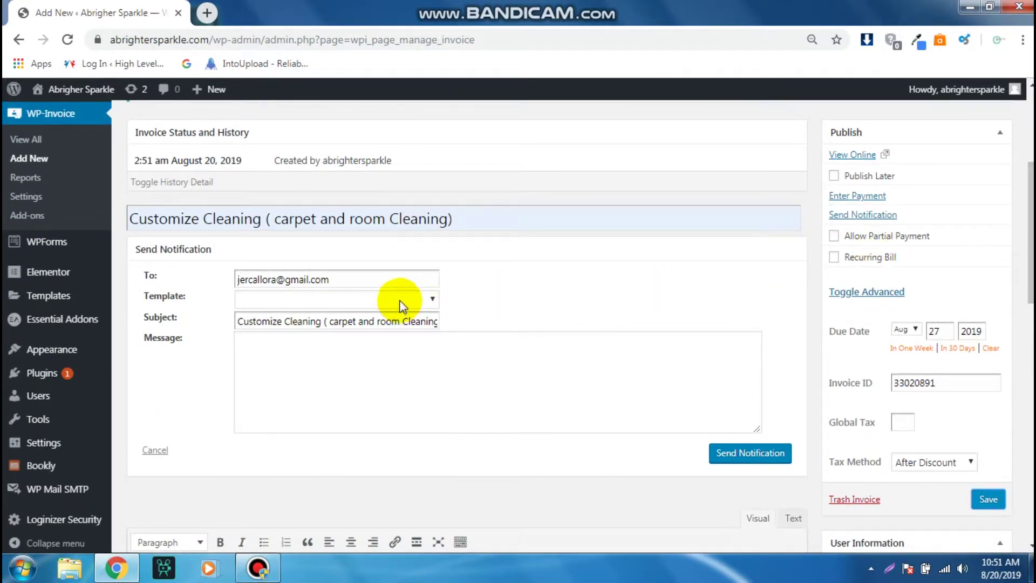
click(359, 357)
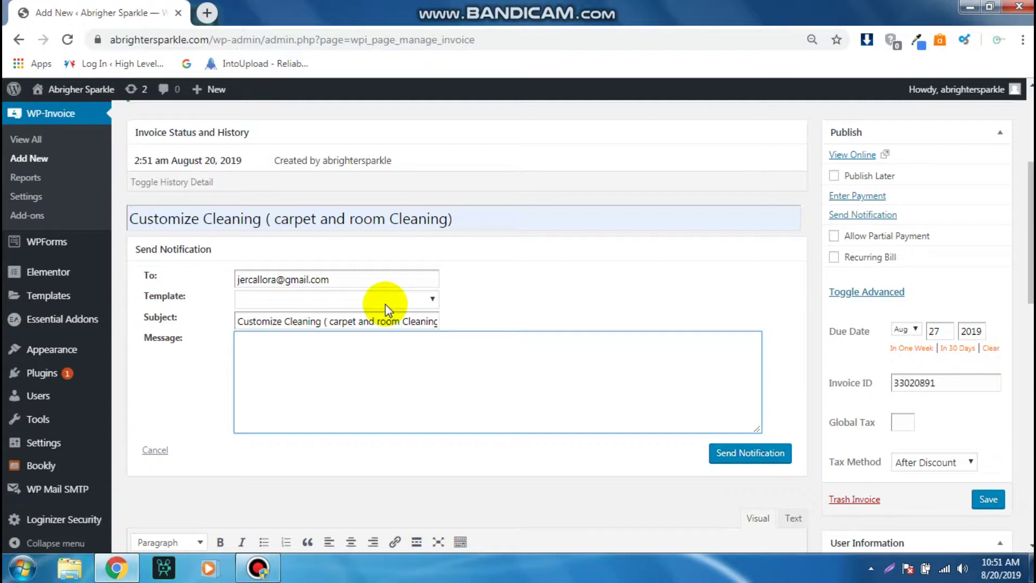
click(385, 300)
click(386, 304)
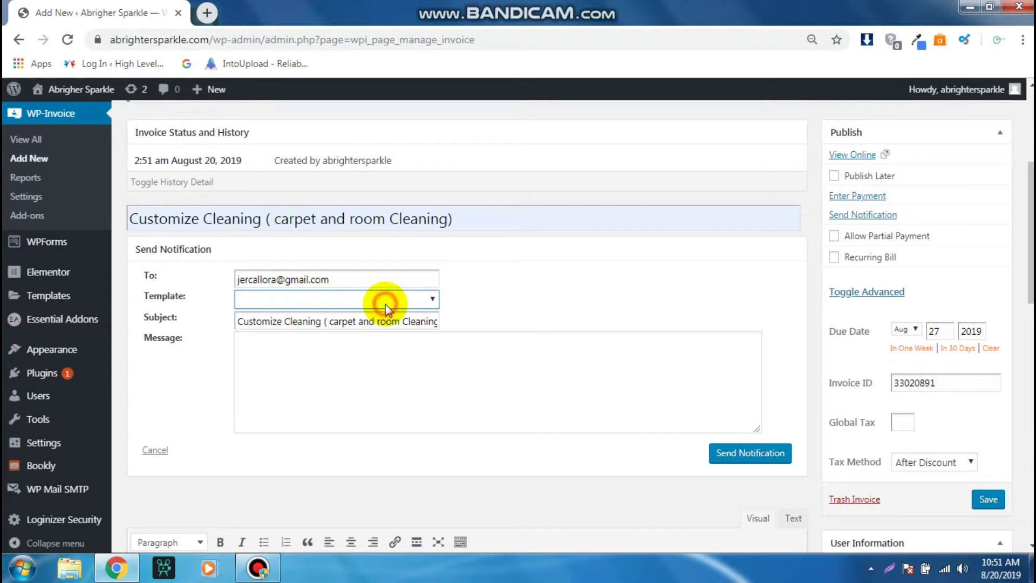
click(385, 304)
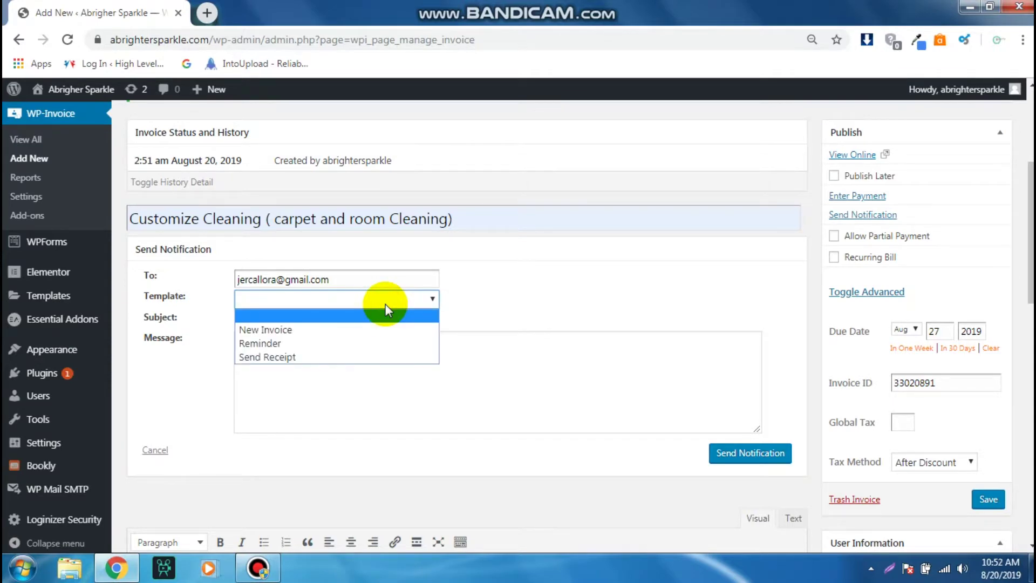
- Apply the New Invoice template and delete the placeholder description line from the message
click(348, 330)
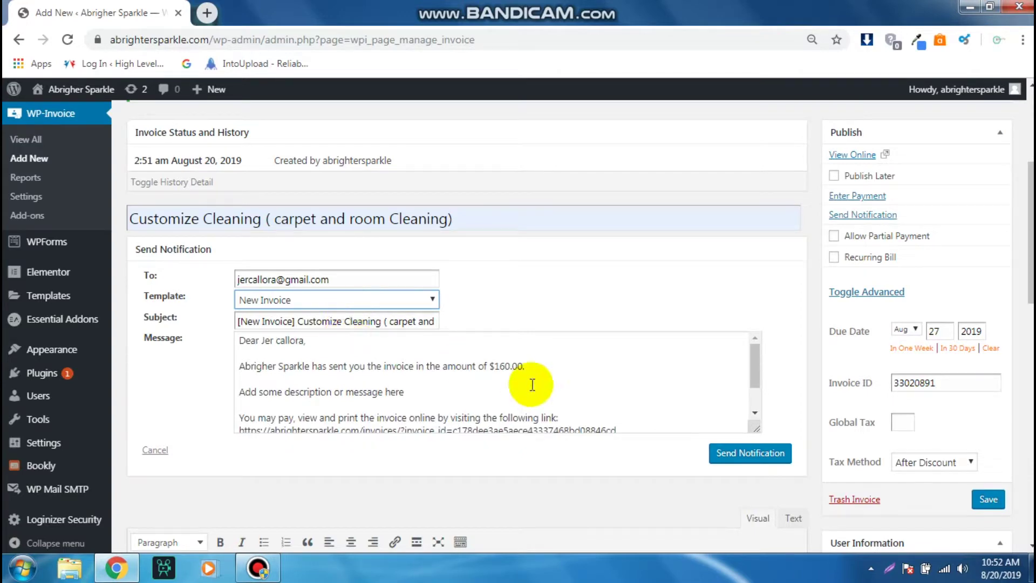
drag(753, 364, 756, 363)
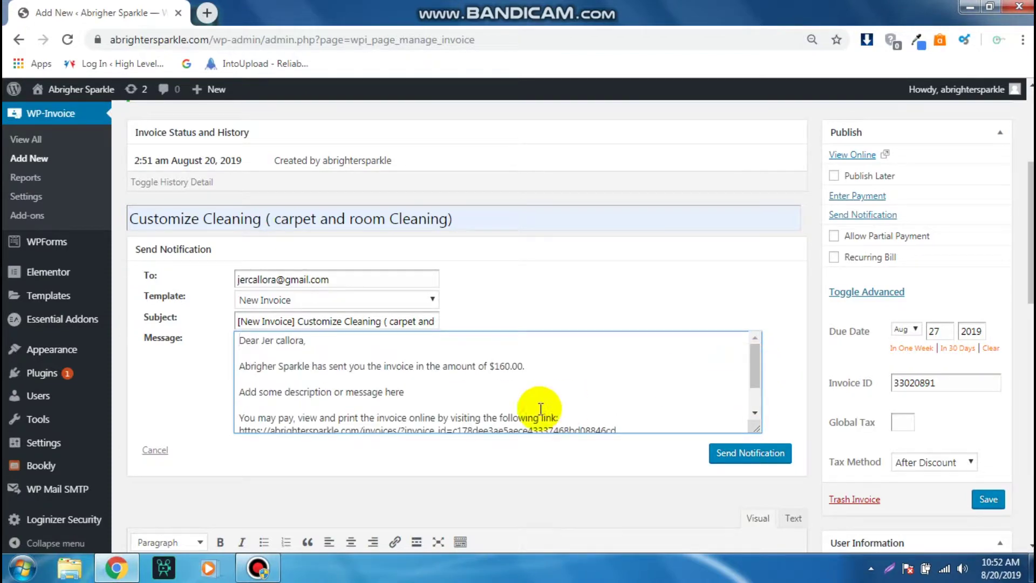
click(402, 378)
click(410, 391)
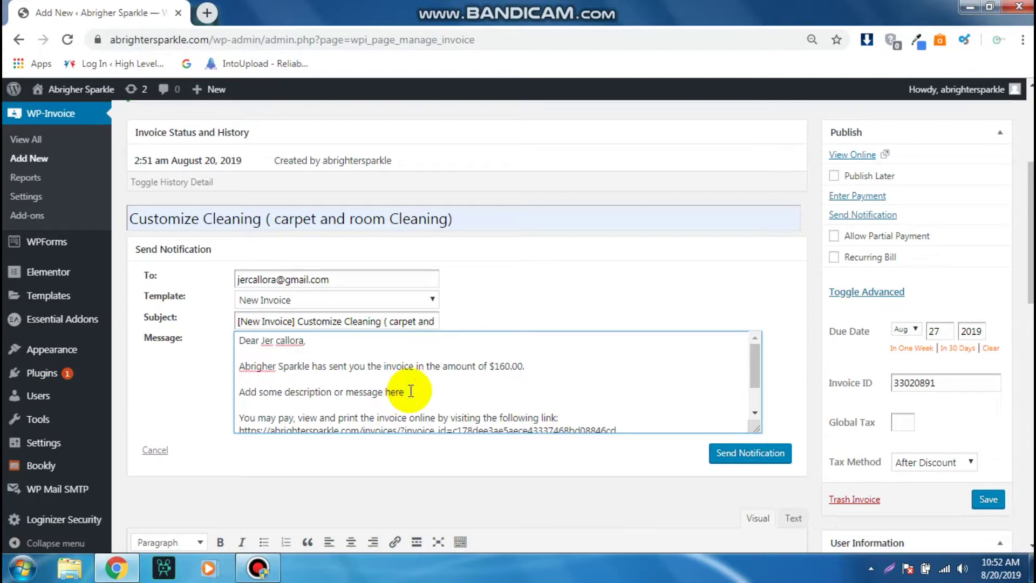
key(BackSpace)
key(BackSpace)
key(BackSpace)
key(BackSpace)
key(BackSpace)
key(BackSpace)
key(BackSpace)
key(BackSpace)
key(BackSpace)
key(BackSpace)
key(BackSpace)
key(BackSpace)
key(BackSpace)
key(BackSpace)
key(BackSpace)
key(BackSpace)
key(BackSpace)
key(BackSpace)
key(BackSpace)
key(BackSpace)
key(BackSpace)
key(BackSpace)
key(BackSpace)
key(BackSpace)
key(BackSpace)
key(BackSpace)
key(BackSpace)
key(BackSpace)
key(BackSpace)
key(BackSpace)
key(BackSpace)
key(BackSpace)
key(BackSpace)
key(BackSpace)
key(BackSpace)
key(BackSpace)
key(BackSpace)
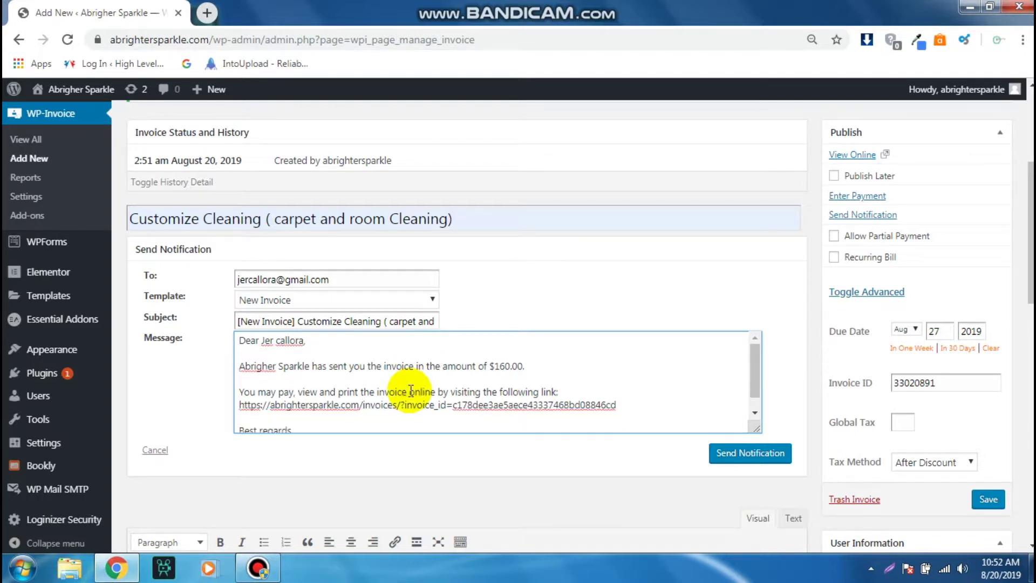
key(Return)
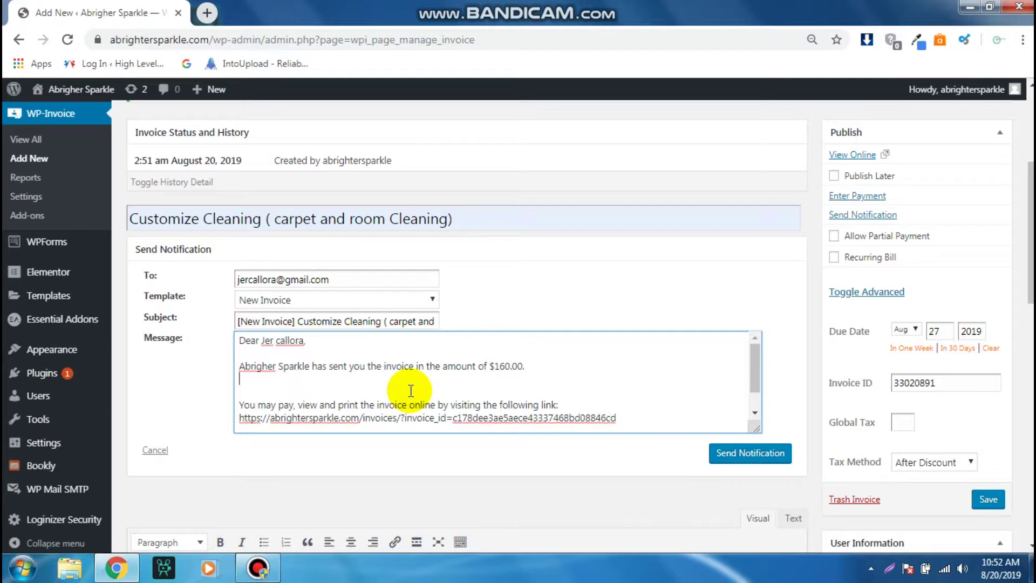
key(Return)
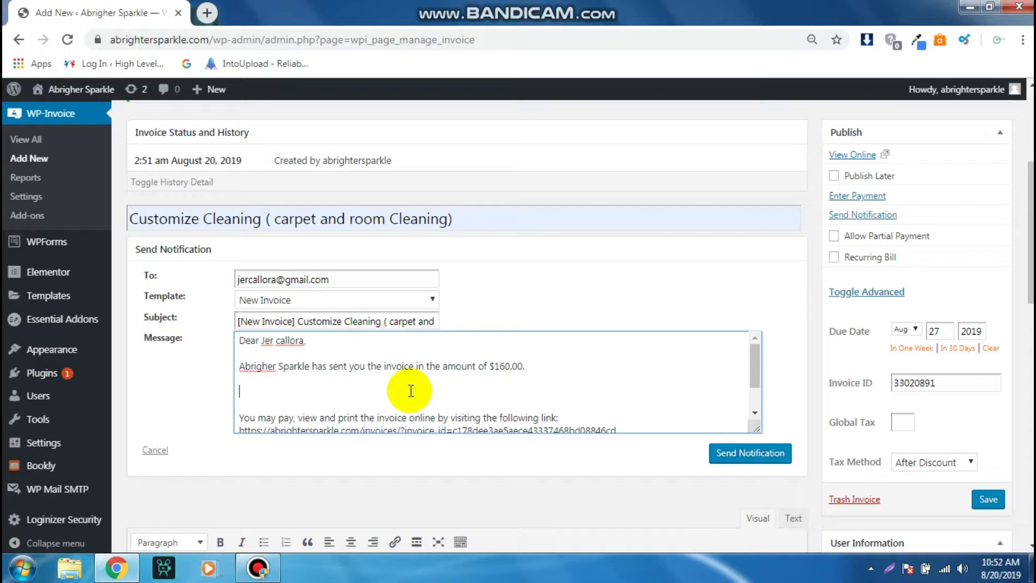
key(BackSpace)
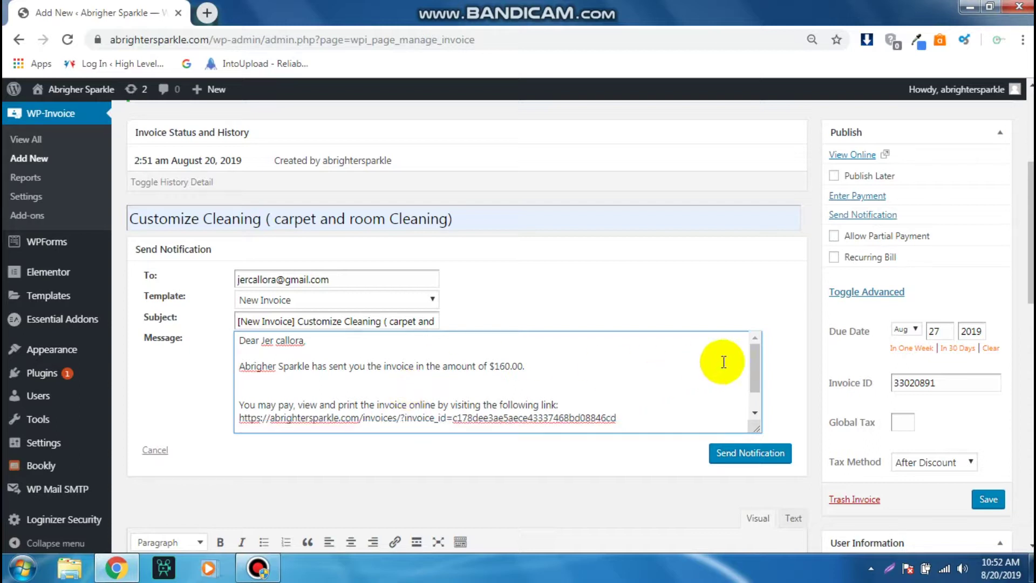
- Check the invoice link in the message and send the notification to the client
click(755, 366)
drag(755, 366, 753, 383)
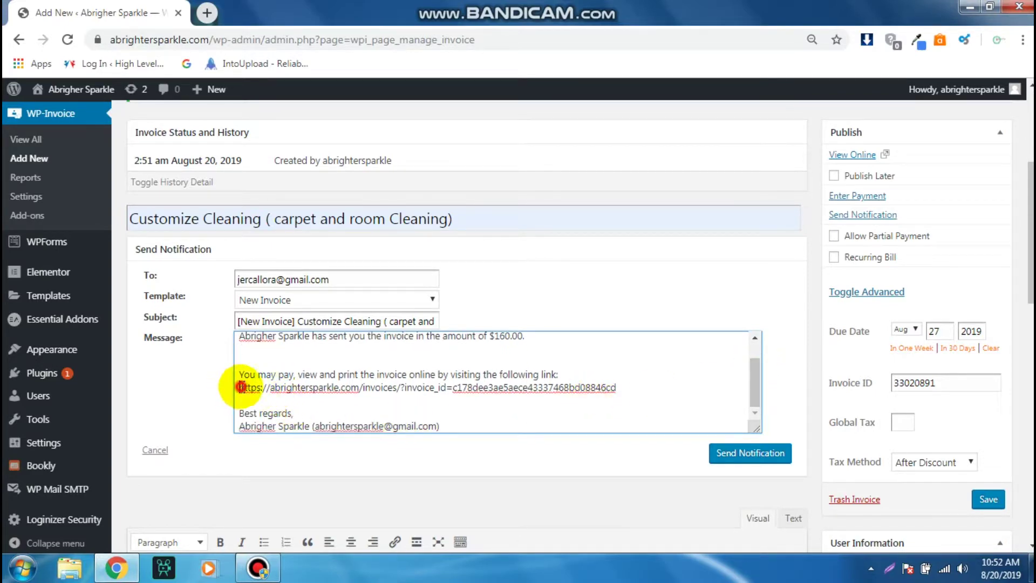
drag(240, 388, 666, 391)
click(666, 391)
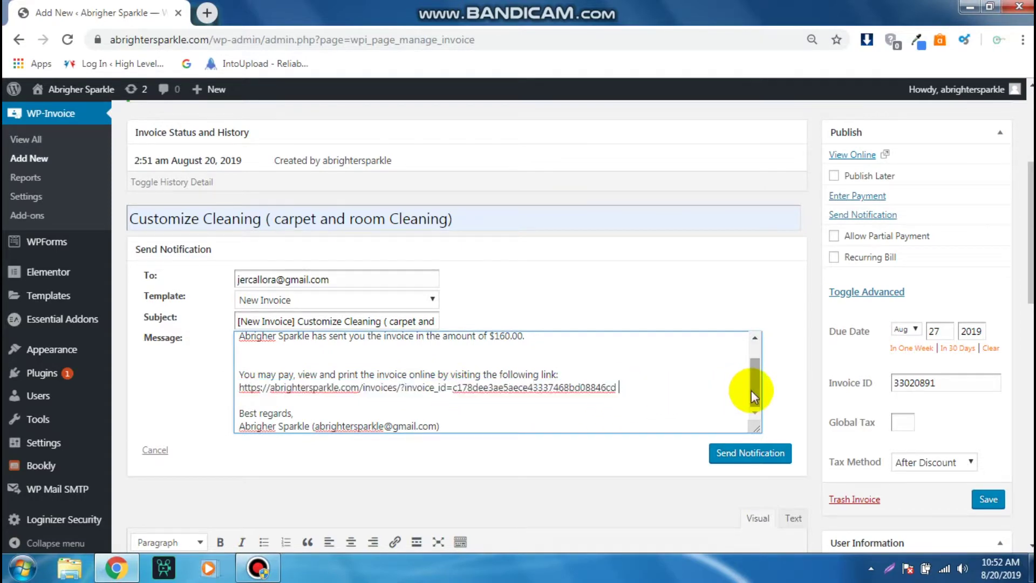
drag(751, 390, 755, 394)
click(737, 467)
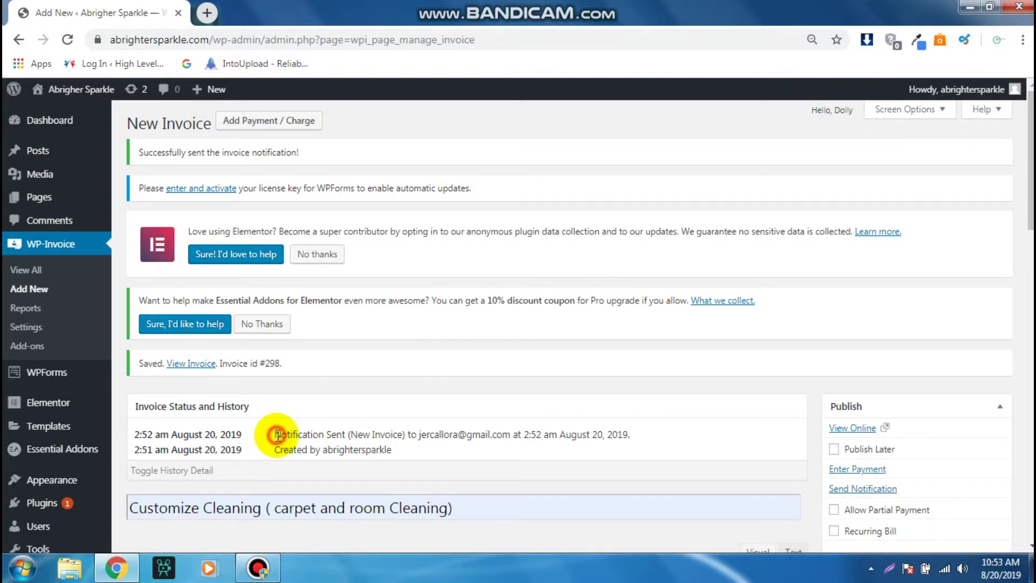
- Verify the Notification Sent (New Invoice) history entry and recipient, then start a new browser tab
drag(276, 434, 358, 451)
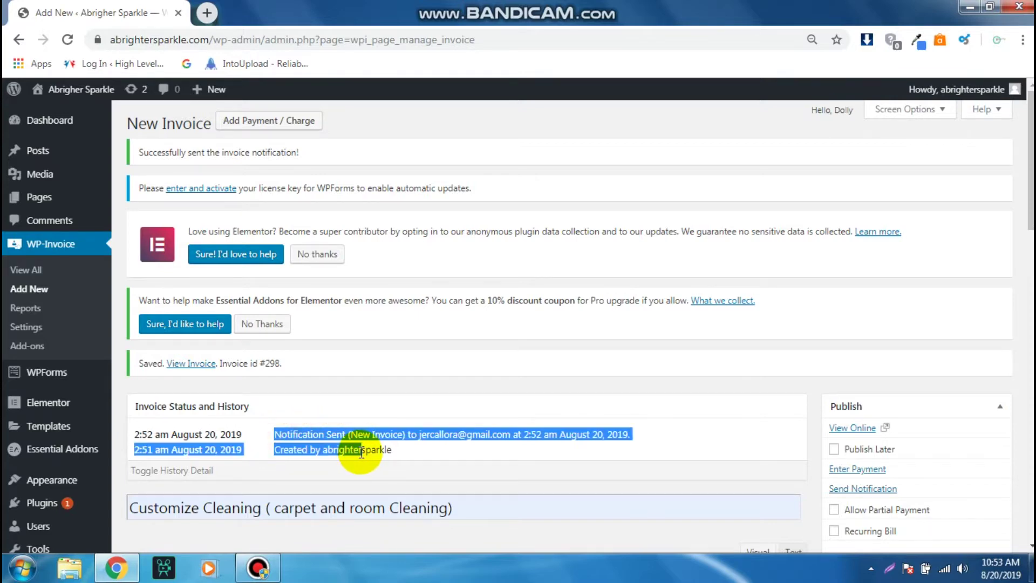
click(412, 434)
drag(420, 434, 517, 440)
click(475, 448)
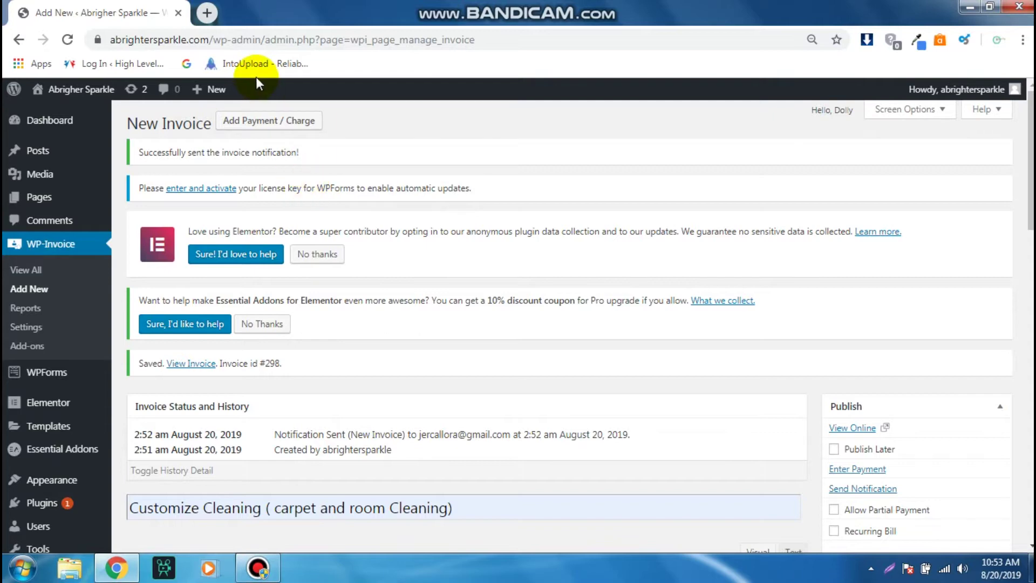
click(211, 13)
- Go to gmail.com and open the '[New Invoice] Customize Cleaning' email from abrighter sparkle
text(gma)
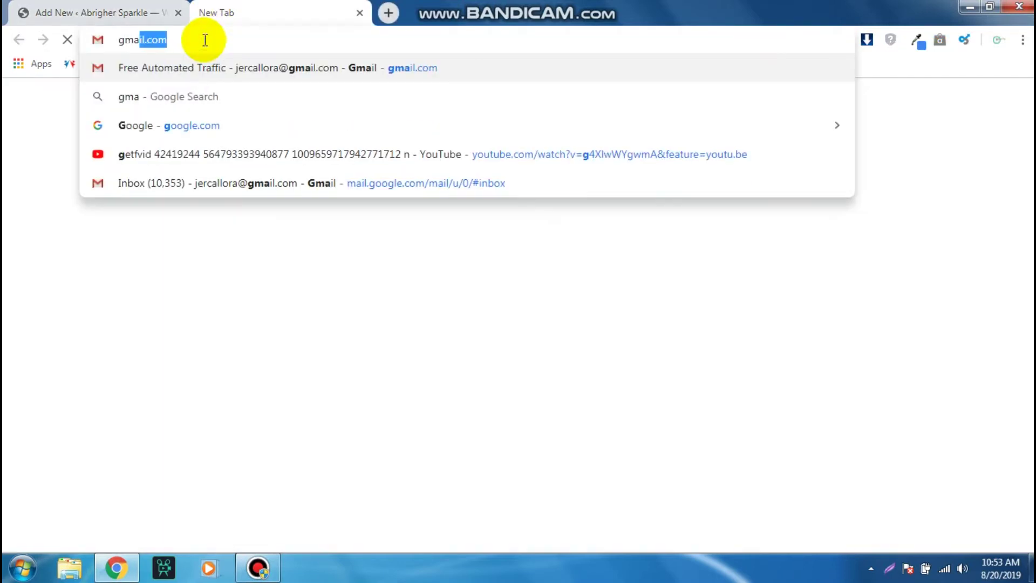
text(il.com)
key(Return)
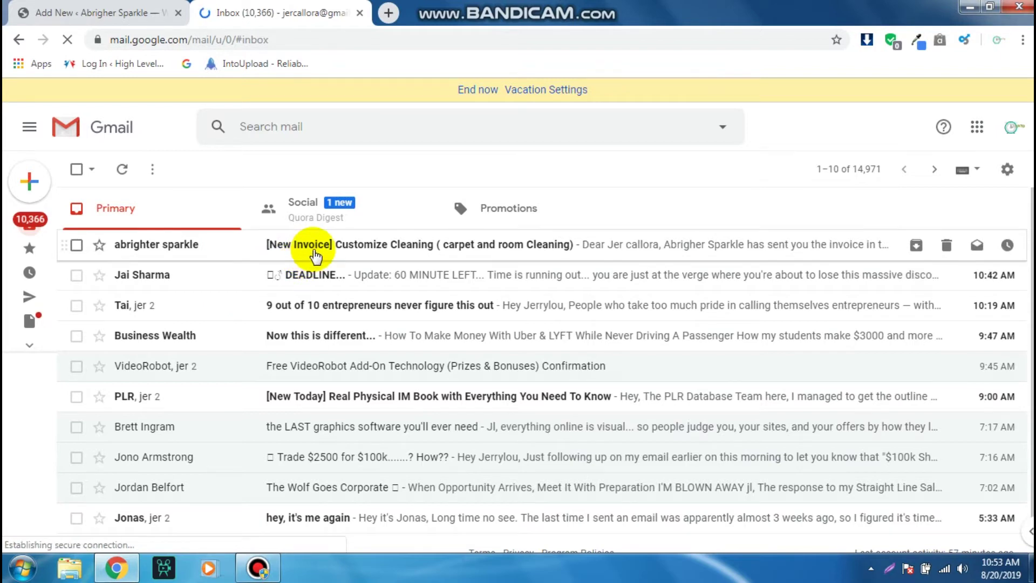
click(319, 253)
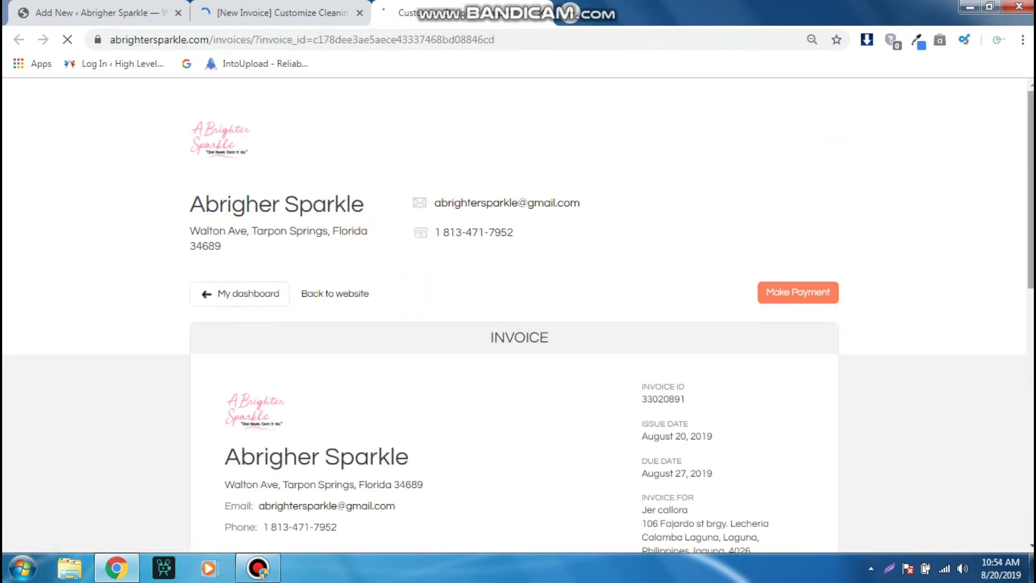
- Review the invoice's three line items, $160.00 amount due and history, then bring up the payment form
scroll(518, 313, down, 4)
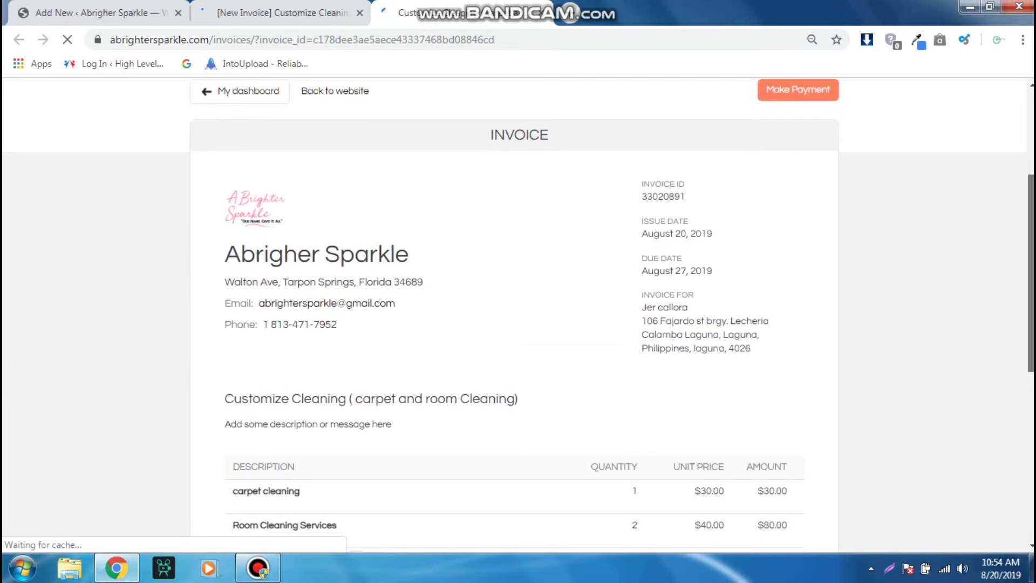
scroll(518, 313, down, 2)
scroll(1029, 339, down, 3)
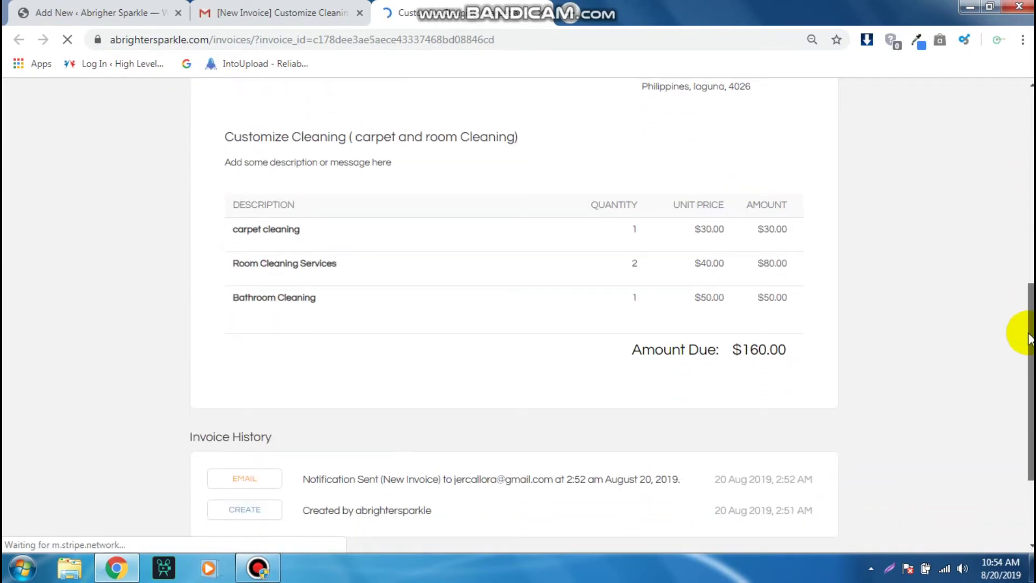
scroll(1029, 339, down, 2)
scroll(1020, 335, up, 5)
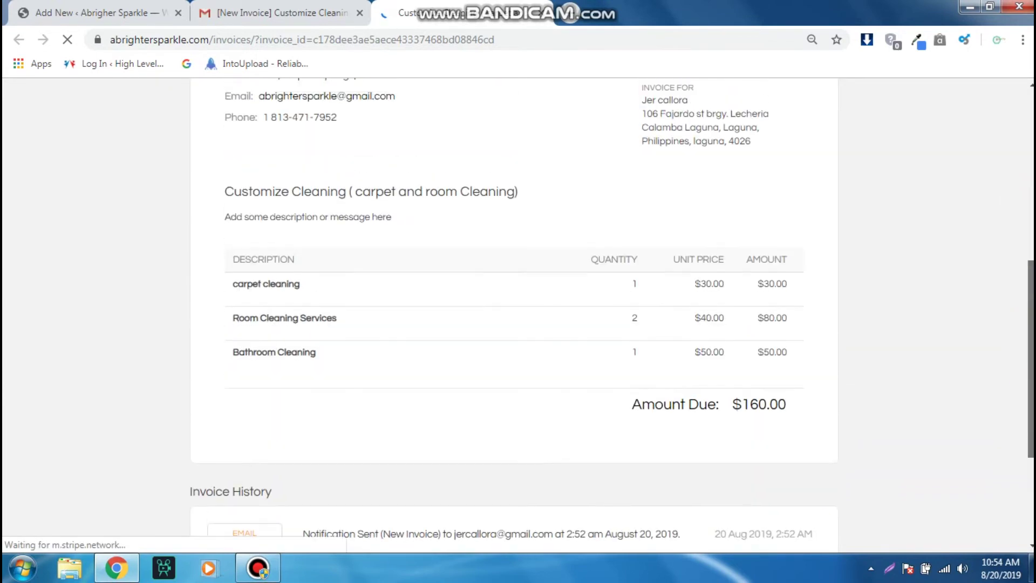
scroll(518, 316, up, 3)
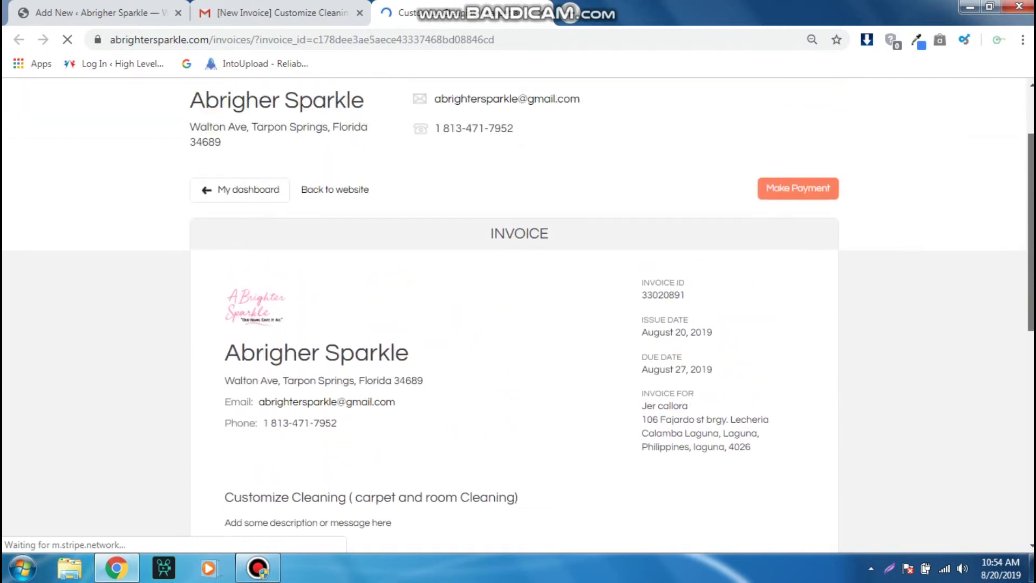
scroll(518, 316, down, 1)
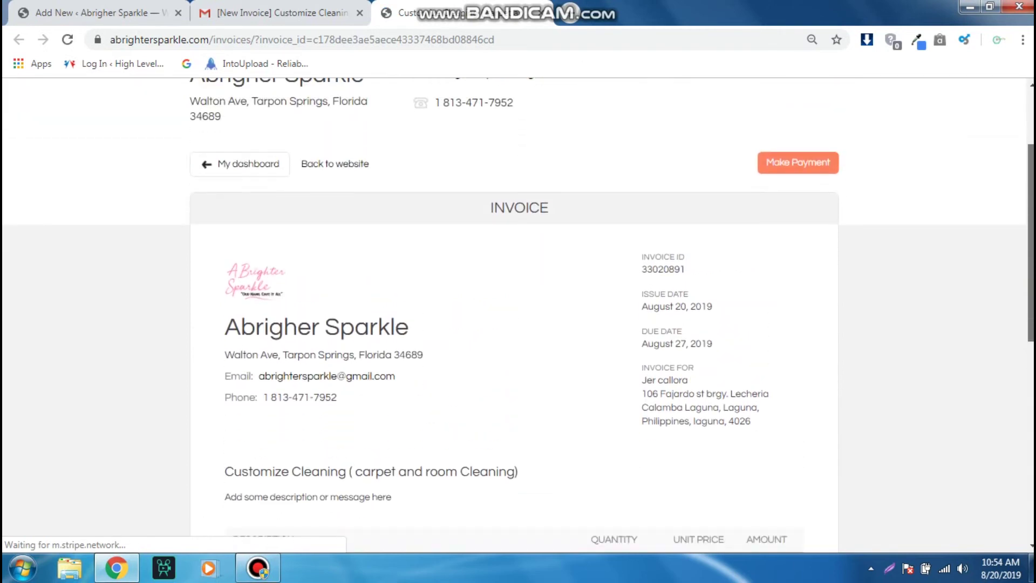
scroll(518, 316, down, 1)
scroll(519, 316, down, 1)
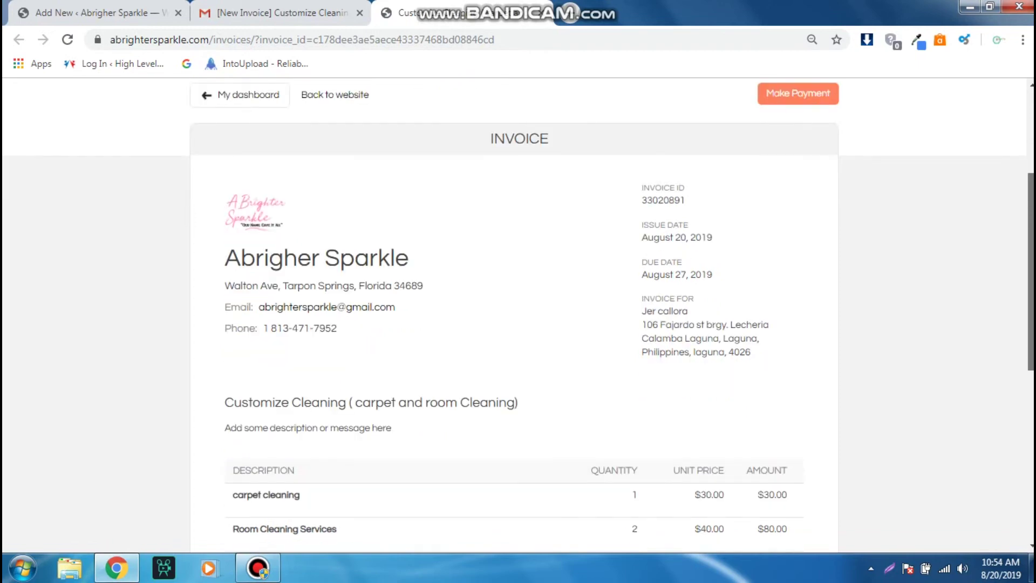
scroll(518, 315, down, 3)
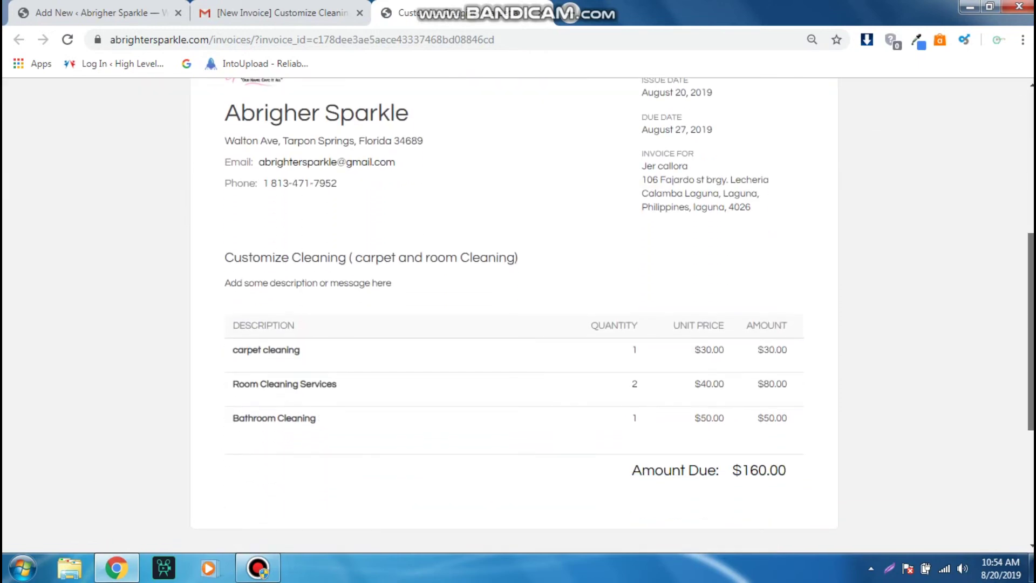
scroll(518, 316, down, 3)
scroll(518, 316, down, 1)
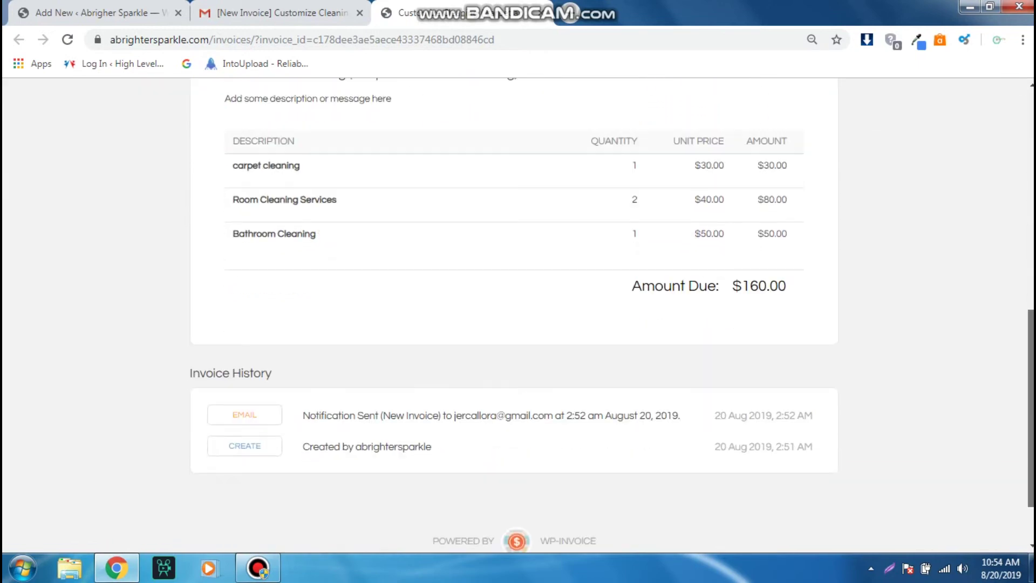
scroll(518, 315, up, 8)
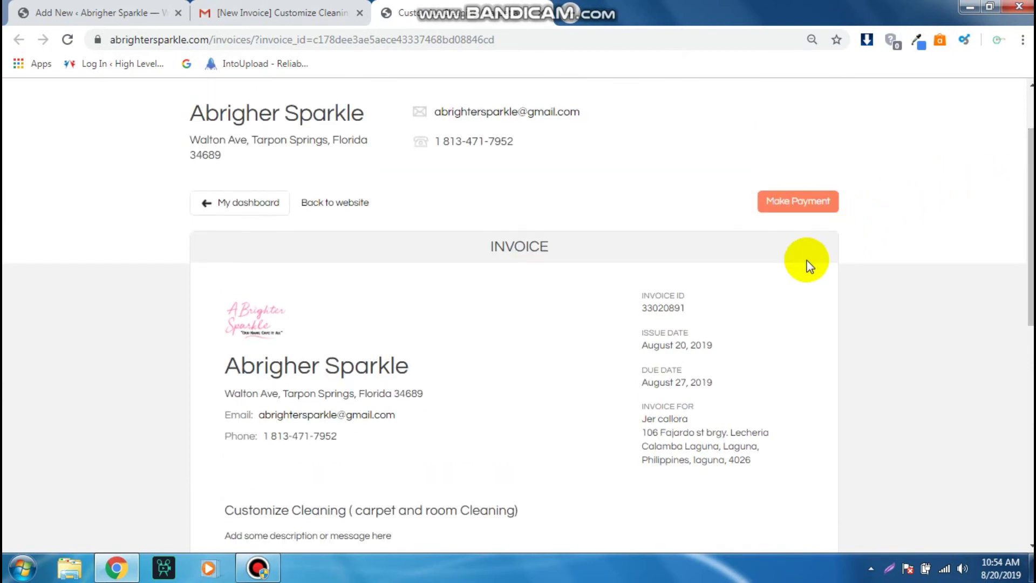
click(802, 212)
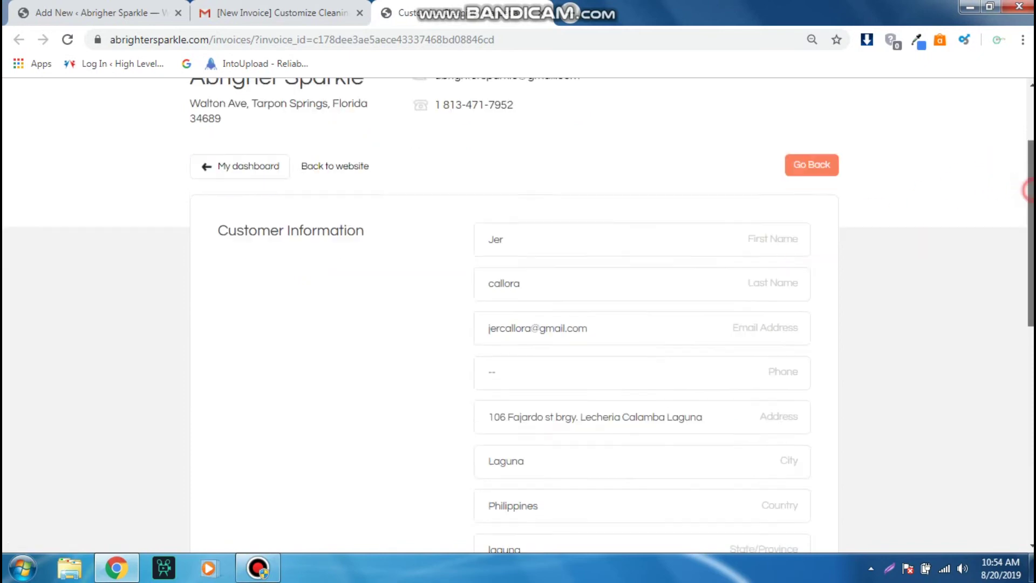
- Check the prefilled Customer Information, including First Name and the empty Phone field
scroll(1020, 394, down, 3)
scroll(1020, 394, up, 6)
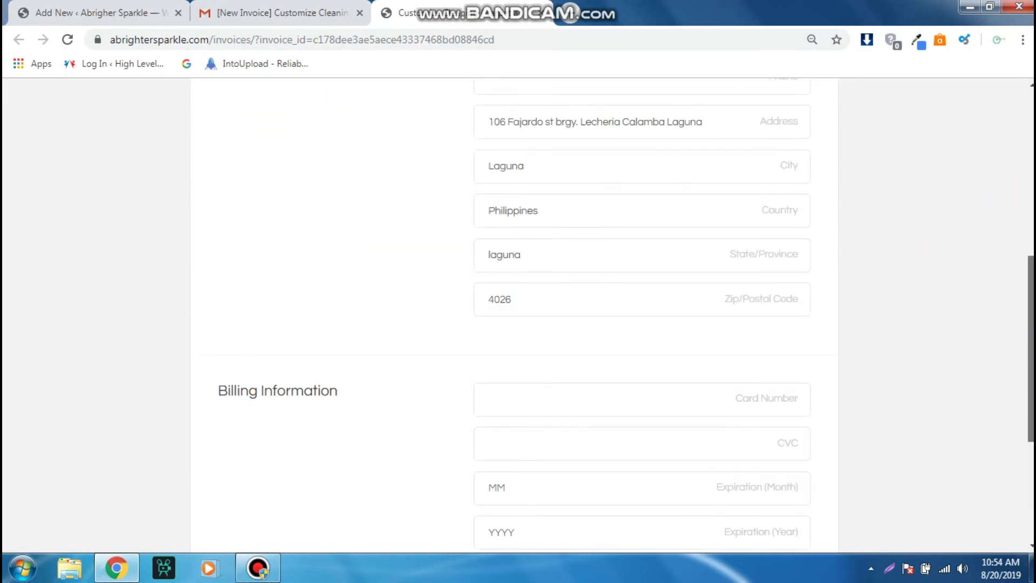
click(697, 175)
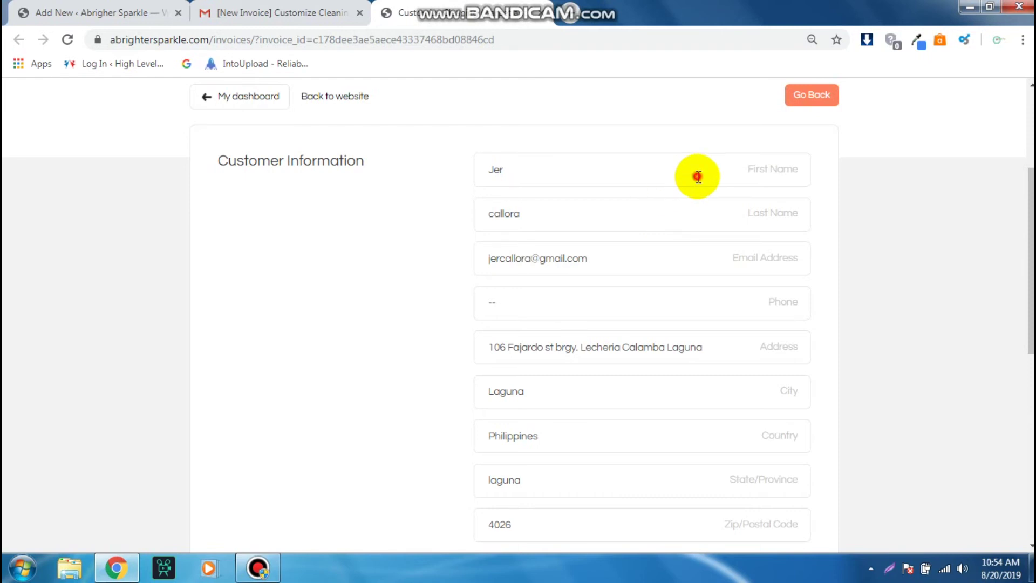
click(404, 291)
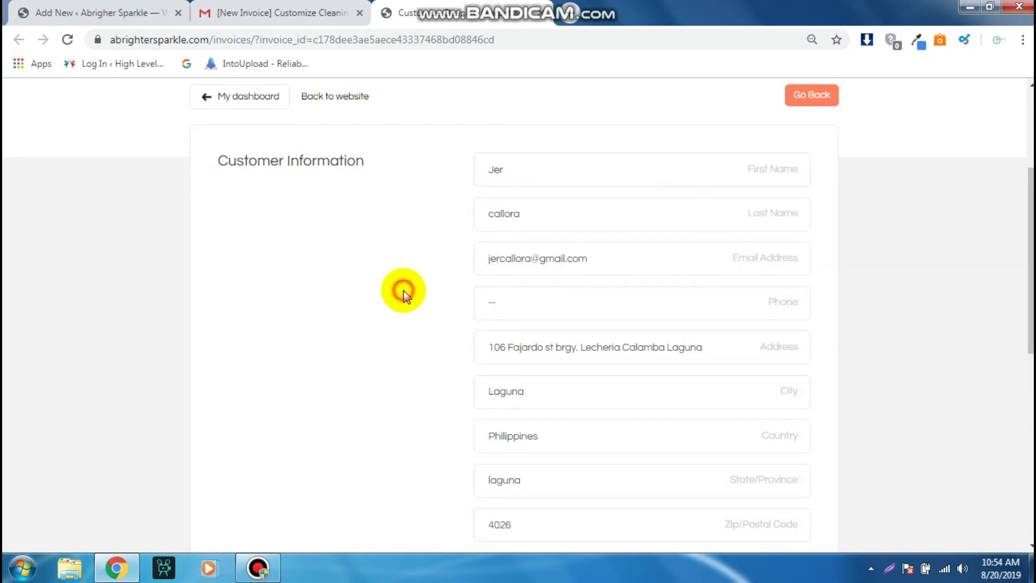
click(531, 310)
- Leave the card number, CVC and expiration empty and attempt the $160.00 payment
drag(1030, 253, 1029, 410)
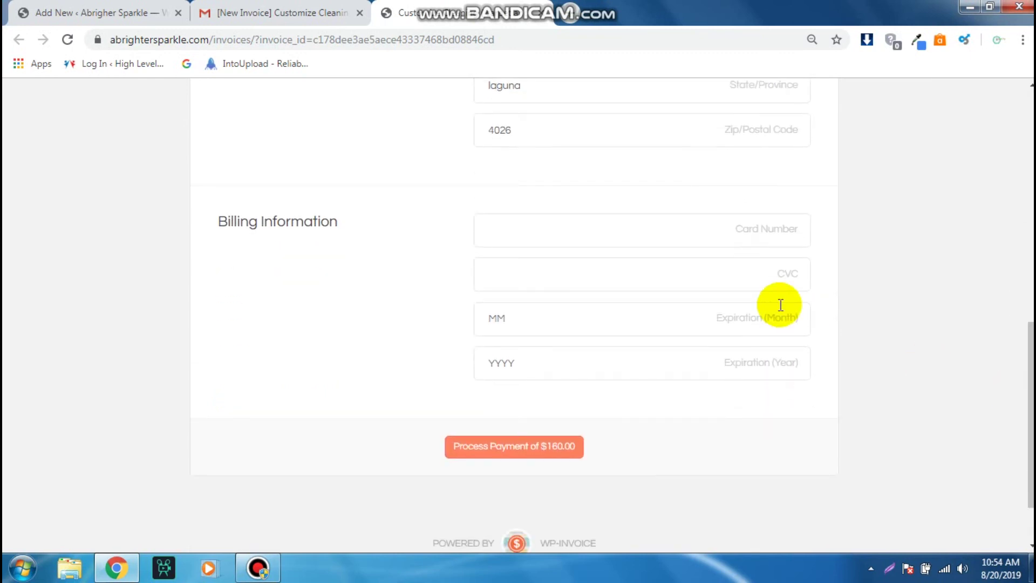
click(685, 242)
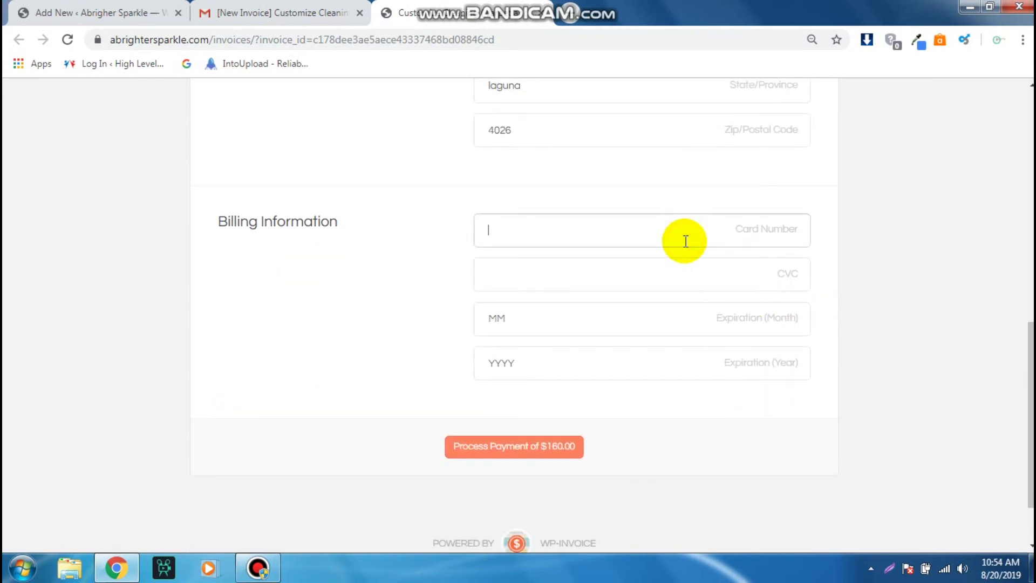
click(663, 282)
click(647, 329)
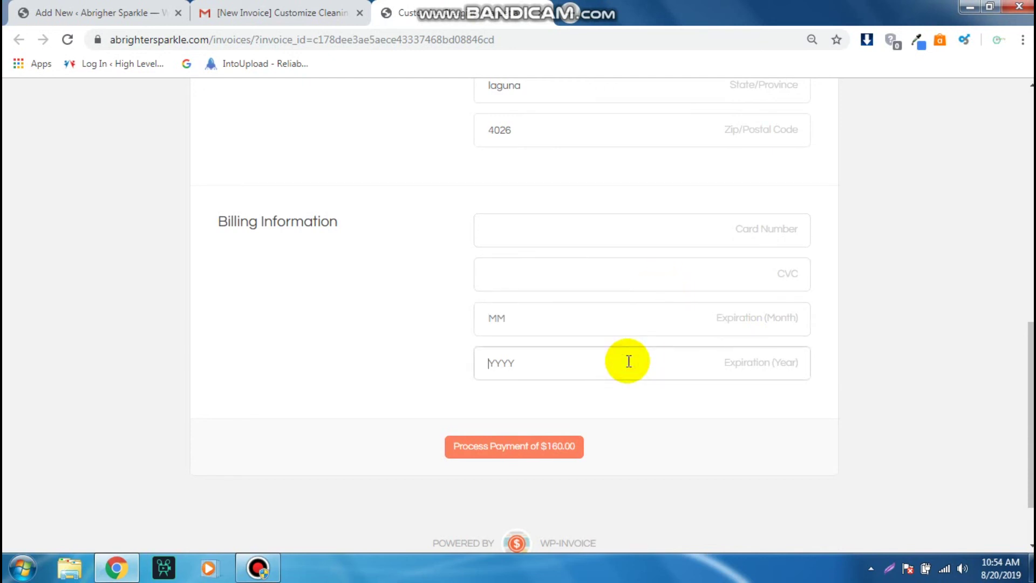
drag(1031, 415, 1028, 540)
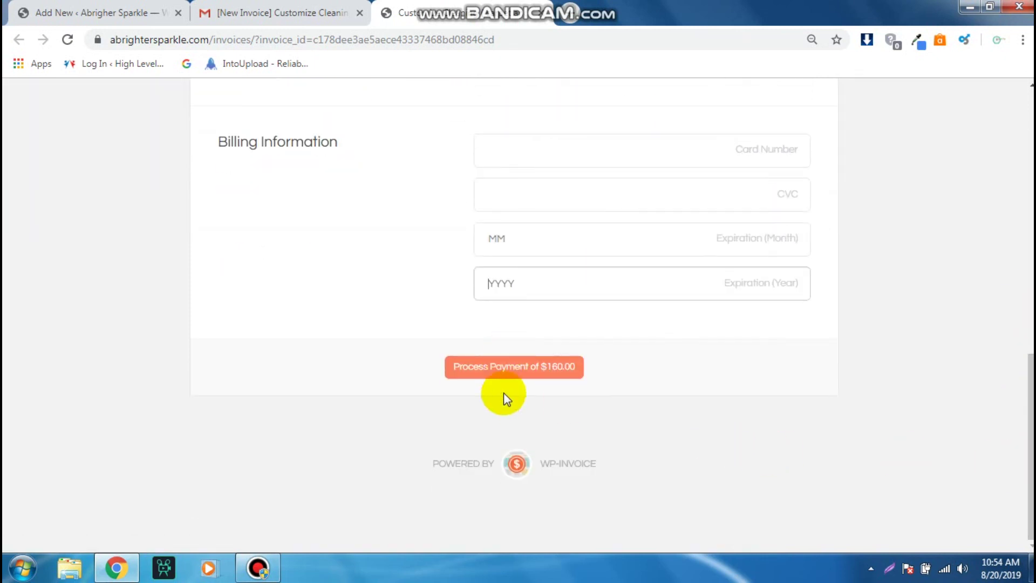
click(521, 375)
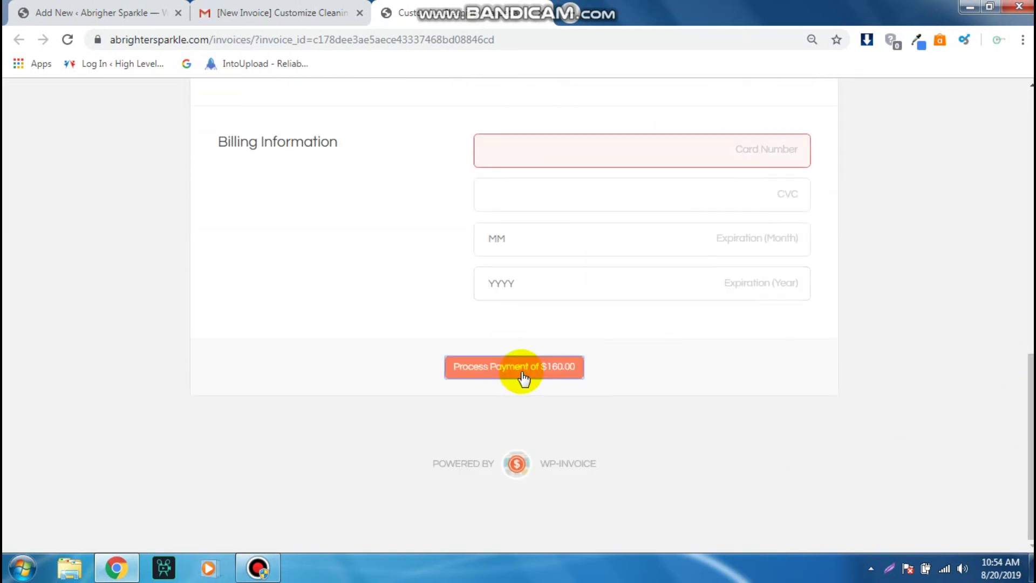
drag(1028, 451, 1027, 397)
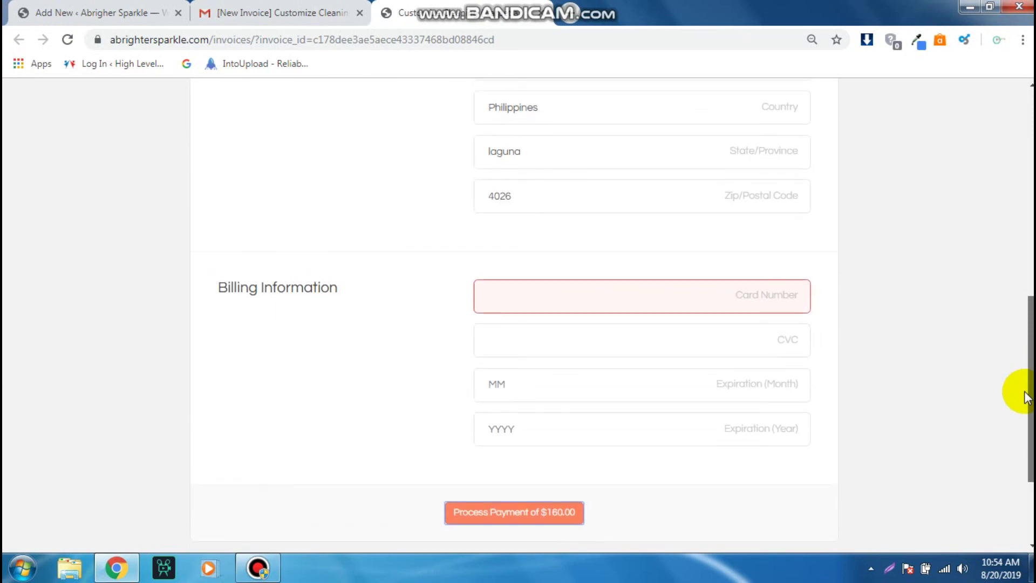